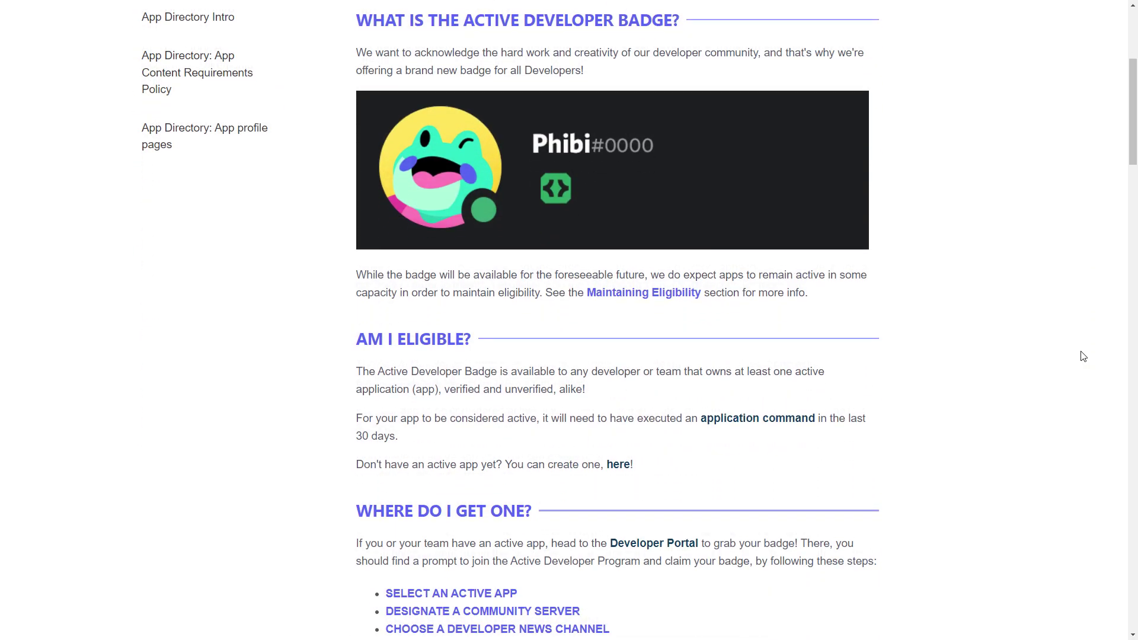
scroll(1083, 356, down, 1)
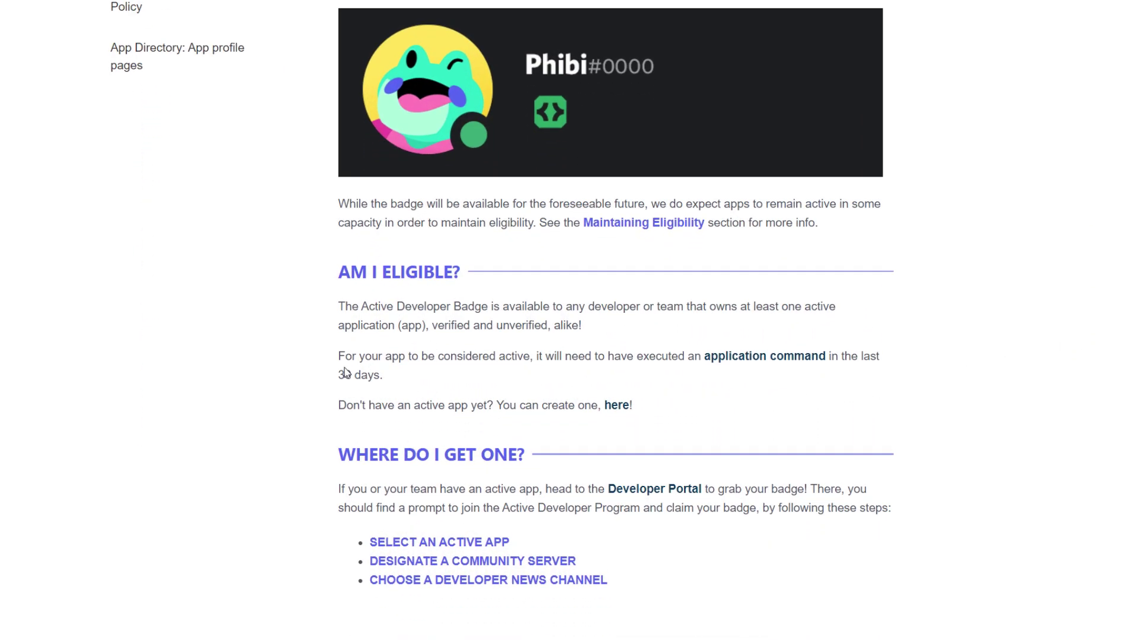
- Review the article's 30-day application command requirement, then preview the Active Developer badge on the profile
drag(355, 360, 398, 378)
click(413, 375)
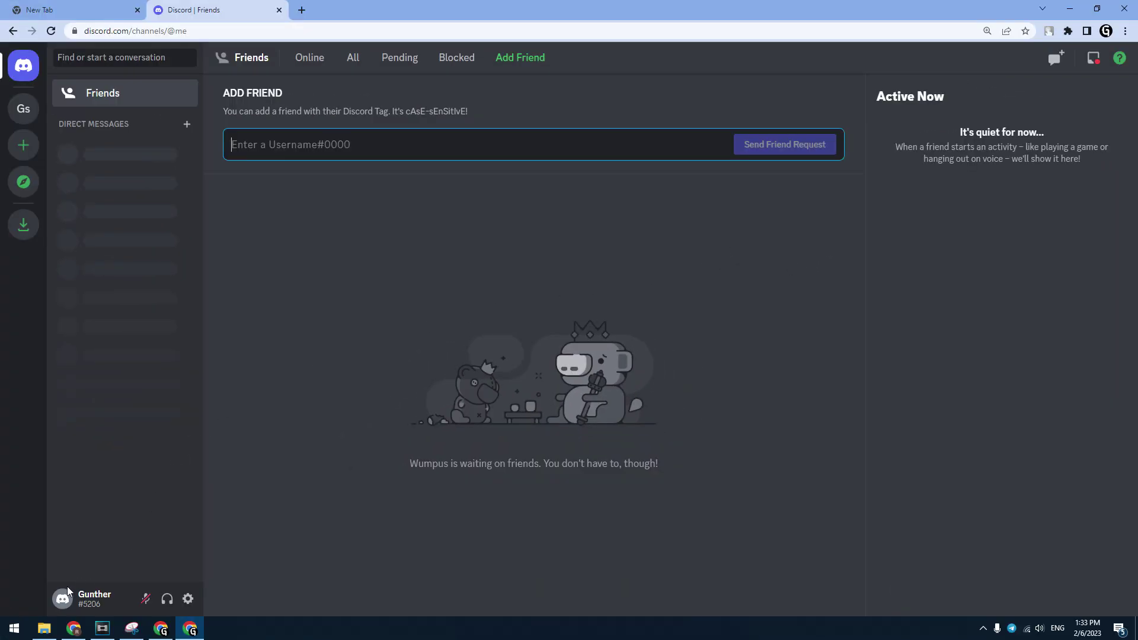
click(67, 595)
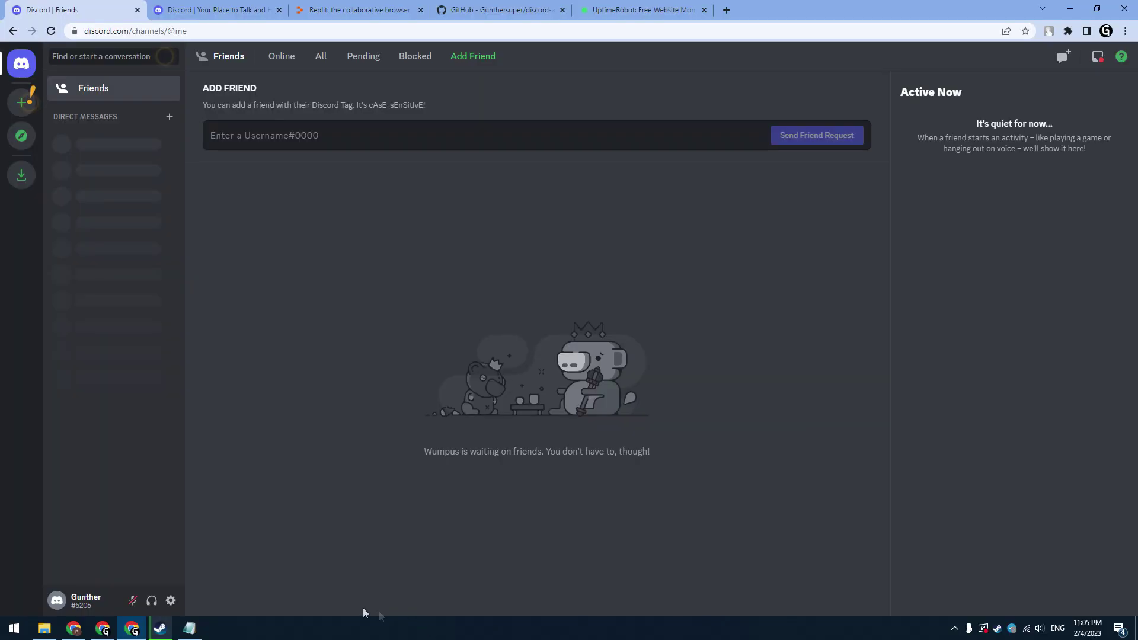
- In Privacy & Safety settings, switch on 'Use data to improve Discord'
click(171, 600)
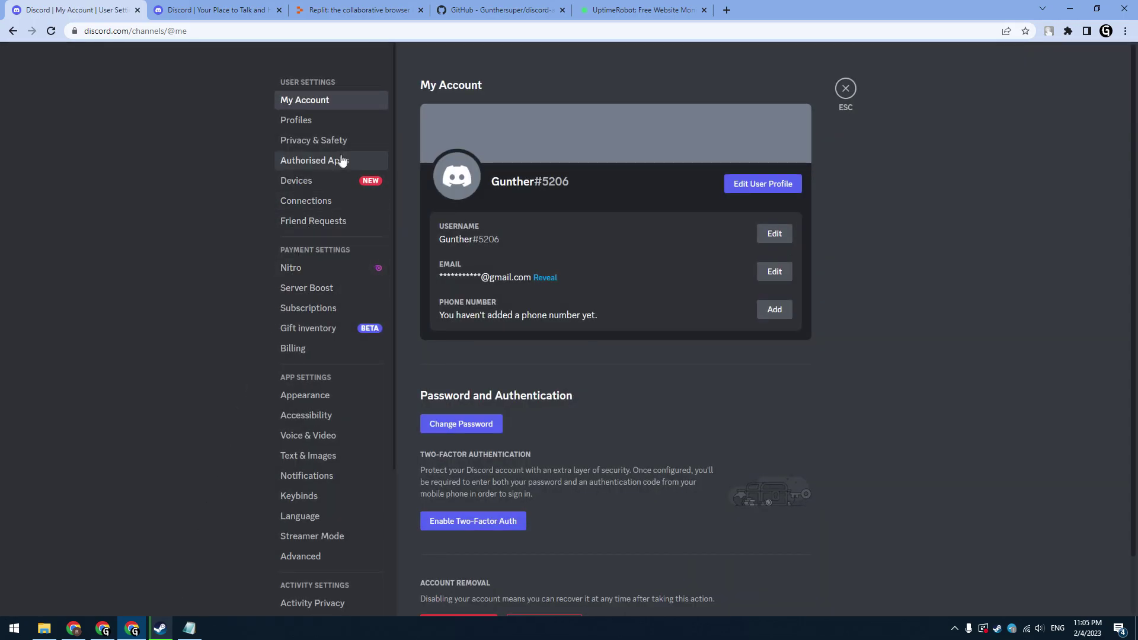
click(346, 141)
scroll(545, 419, down, 3)
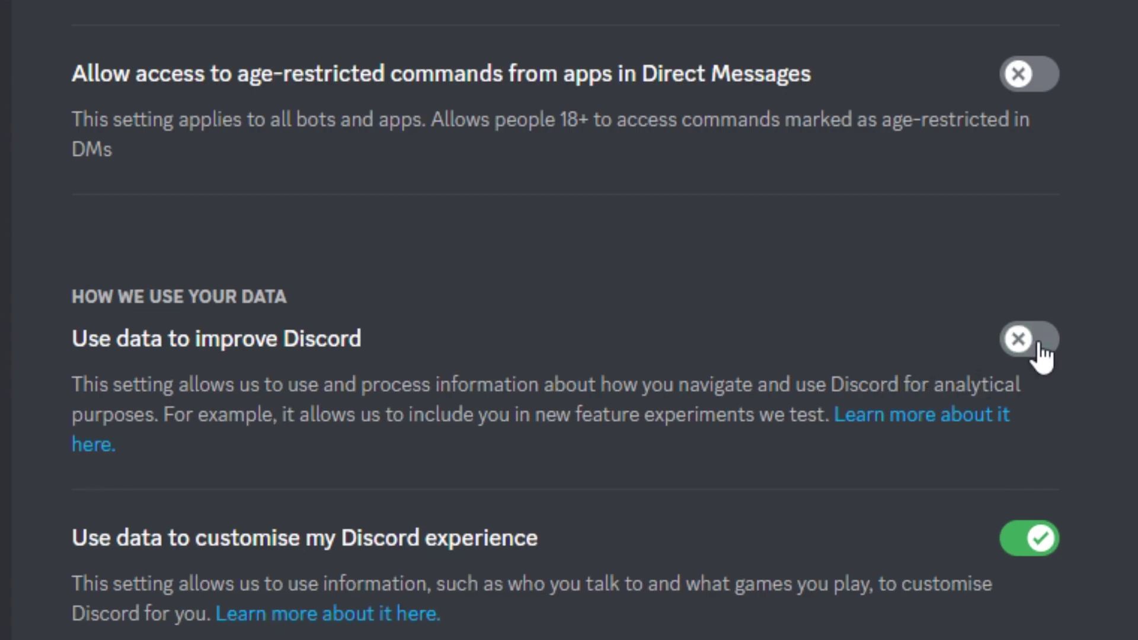
click(1039, 351)
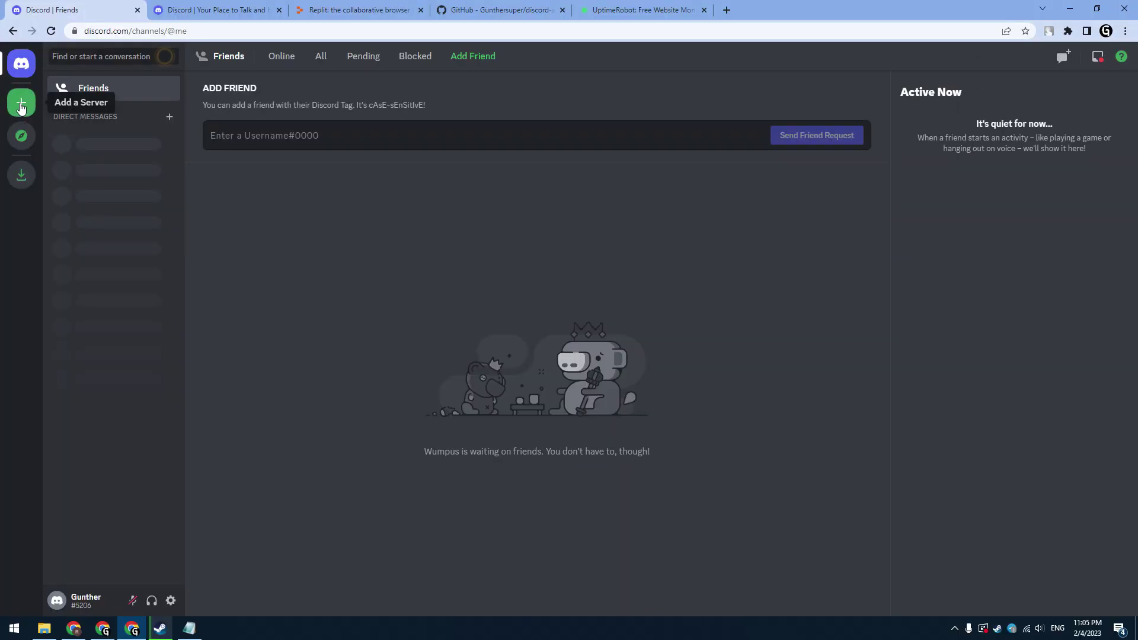
- Create a new server from scratch with Create My Own
click(21, 106)
click(551, 256)
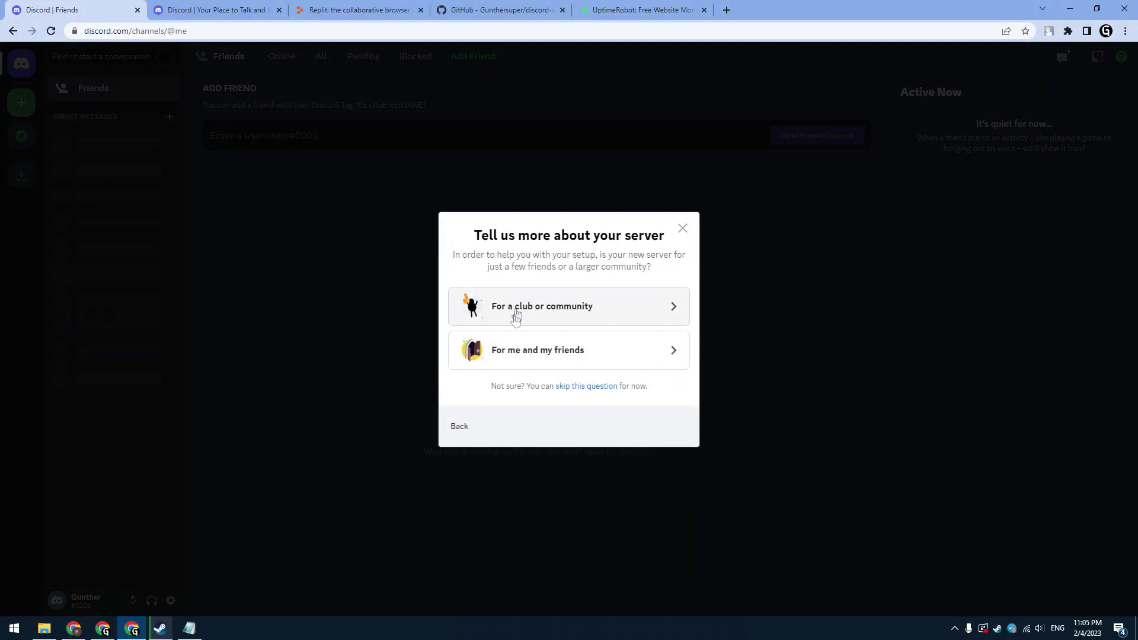
click(579, 356)
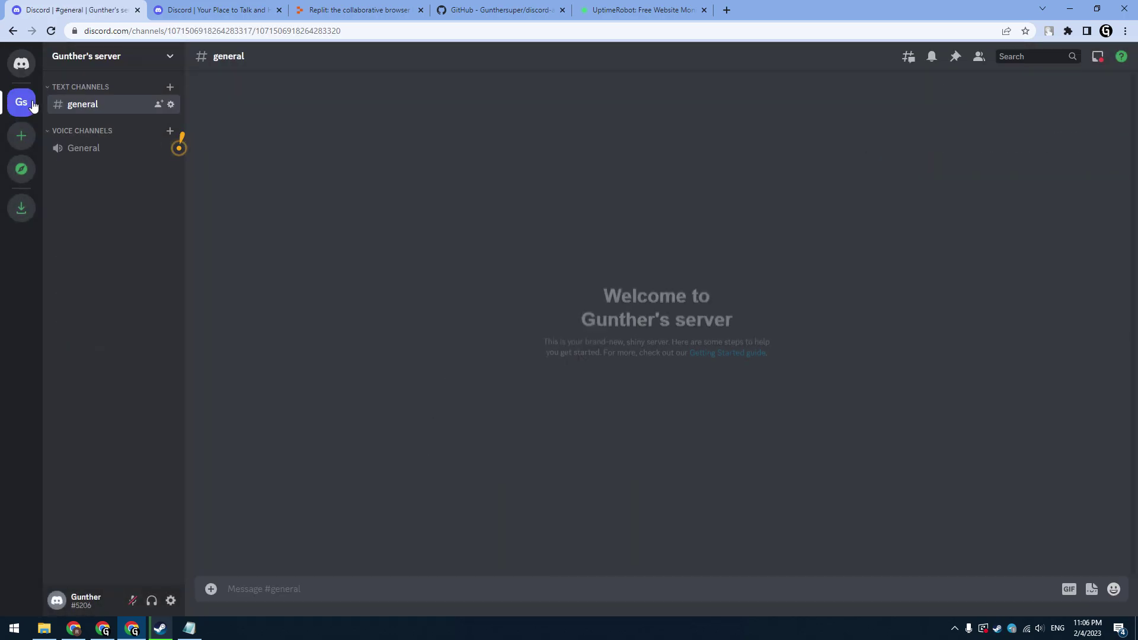
- Enable Community on the server, scanning media from all members and accepting the guidelines
click(146, 59)
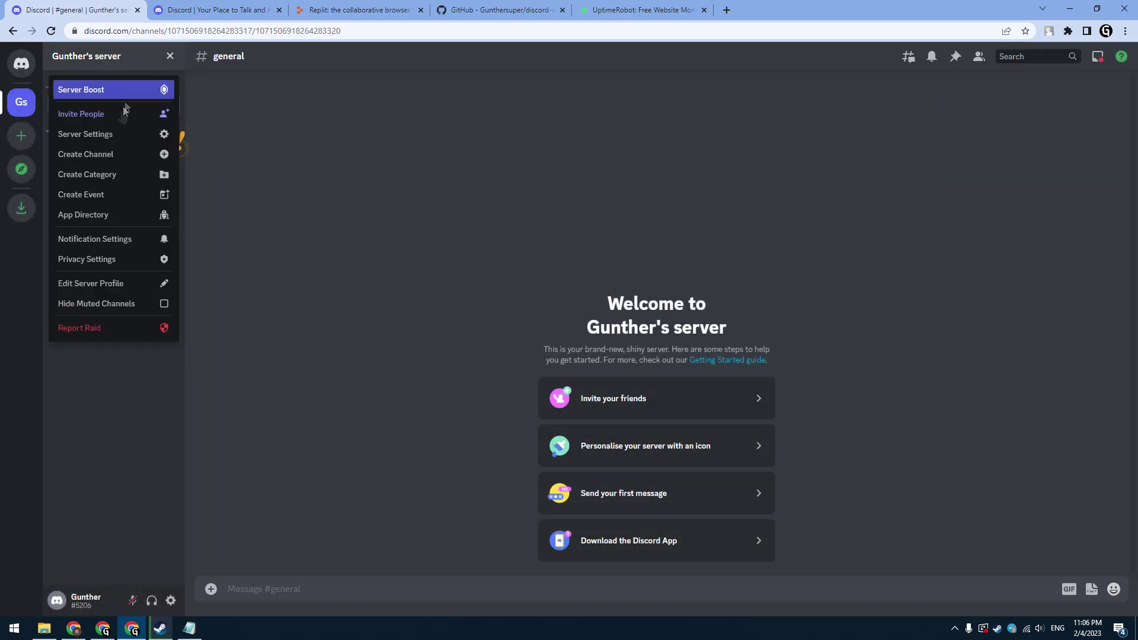
click(87, 131)
click(315, 439)
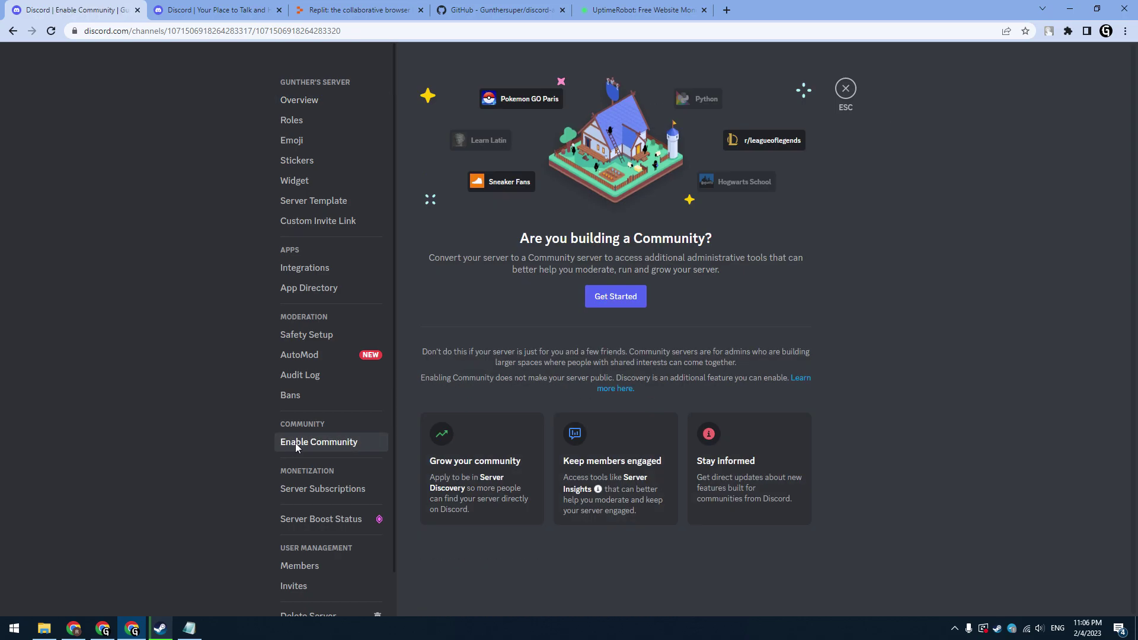
click(606, 296)
click(587, 348)
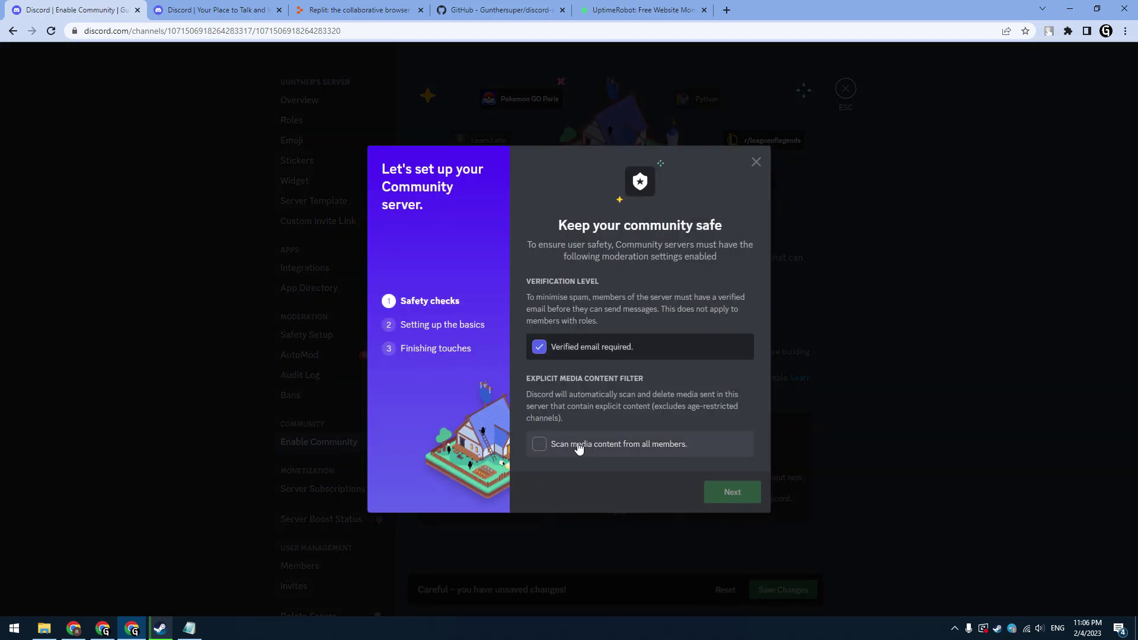
click(590, 444)
click(734, 492)
click(732, 492)
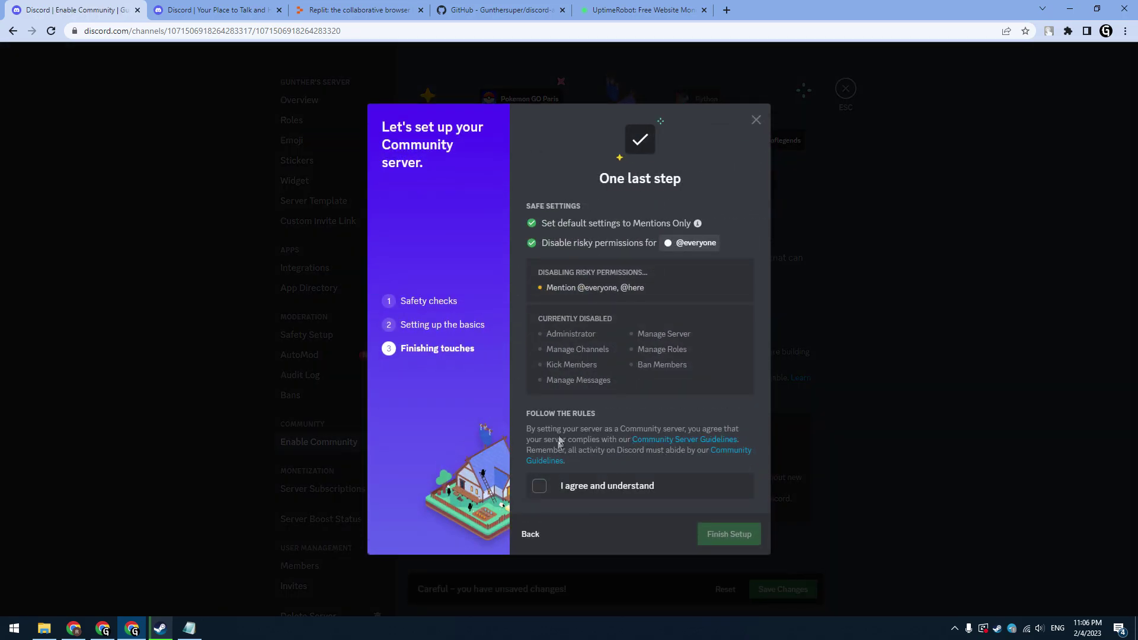
click(555, 485)
click(726, 532)
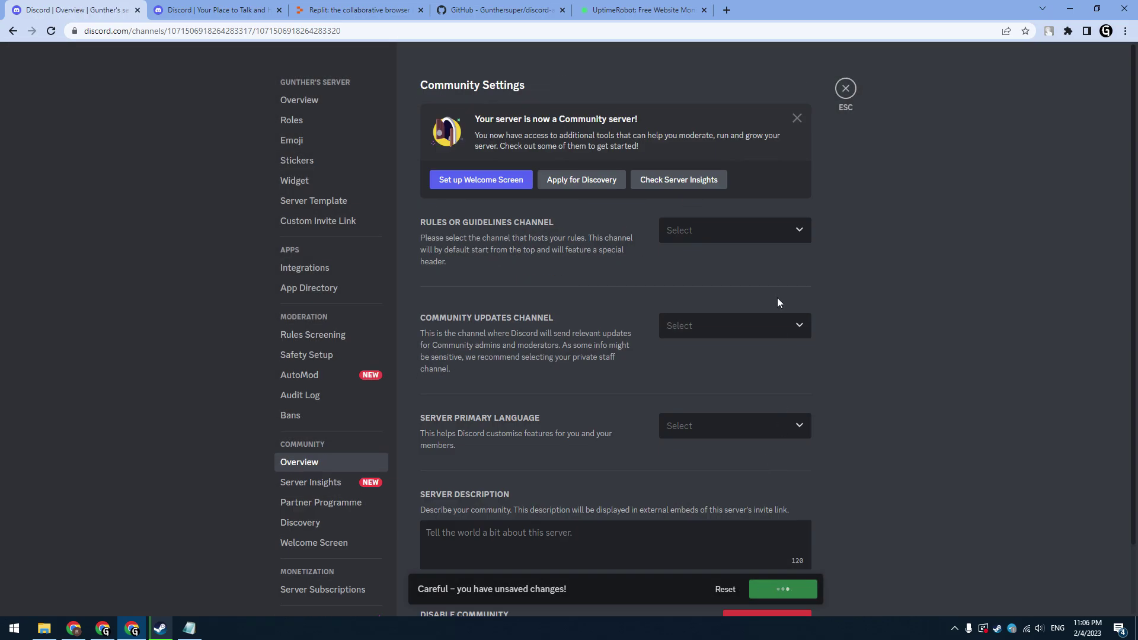
click(846, 88)
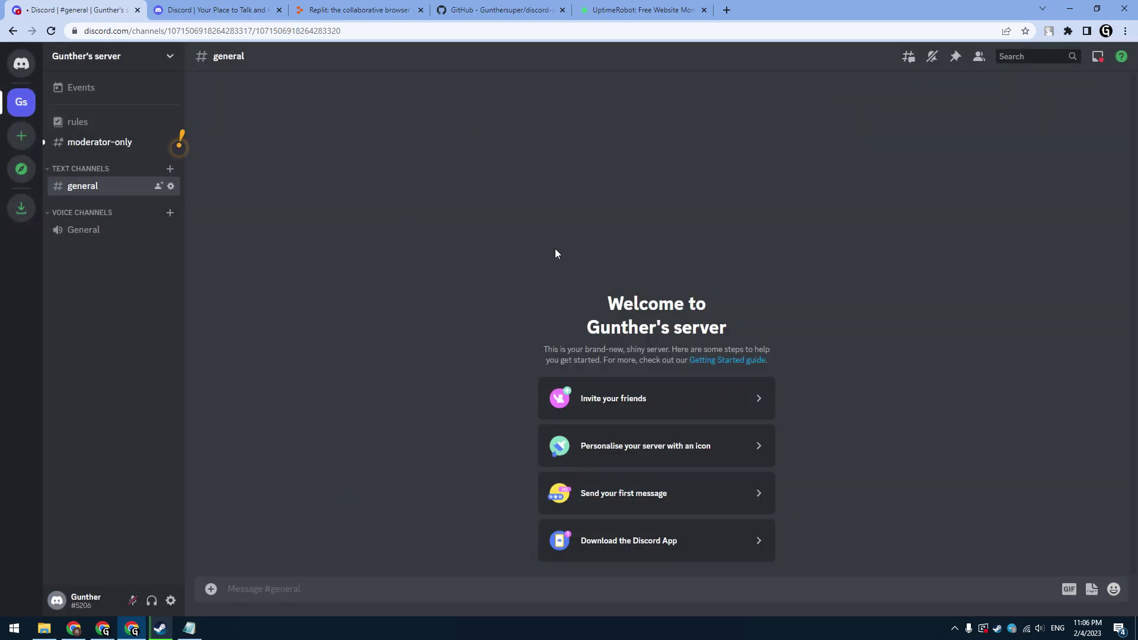
- Go to the Discord Developer Portal's Applications page
click(216, 10)
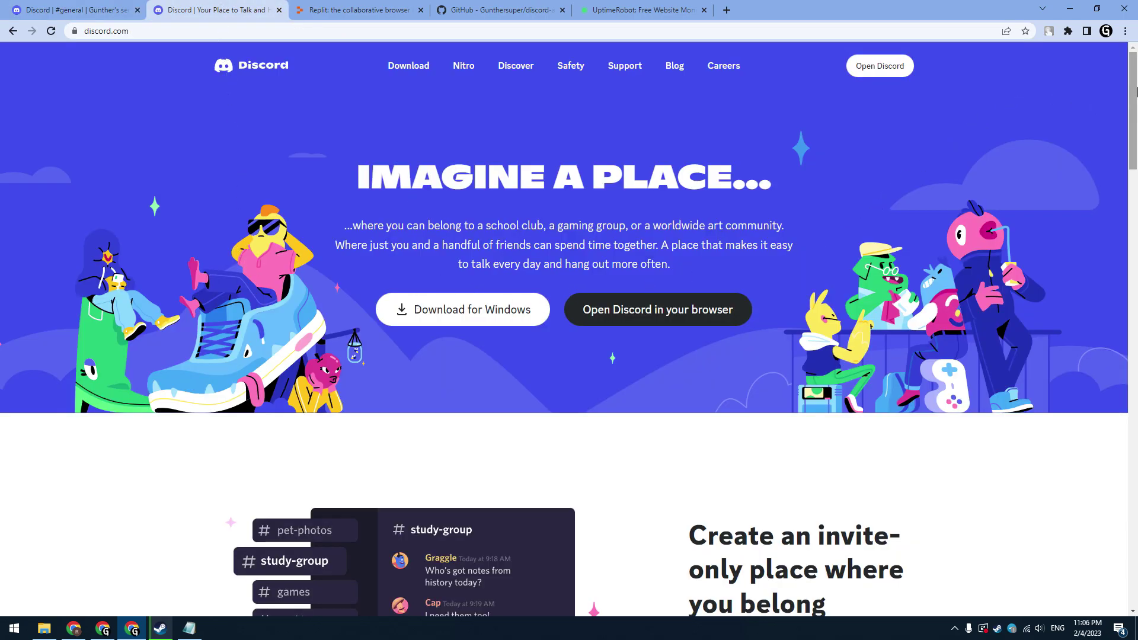
drag(1132, 112, 1132, 527)
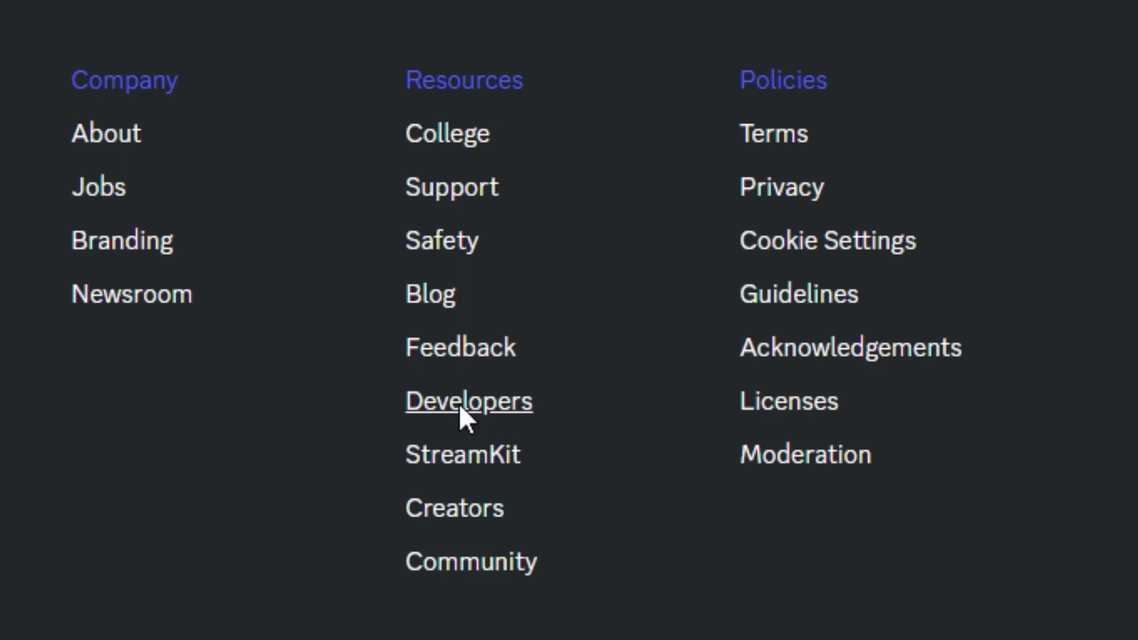
click(459, 405)
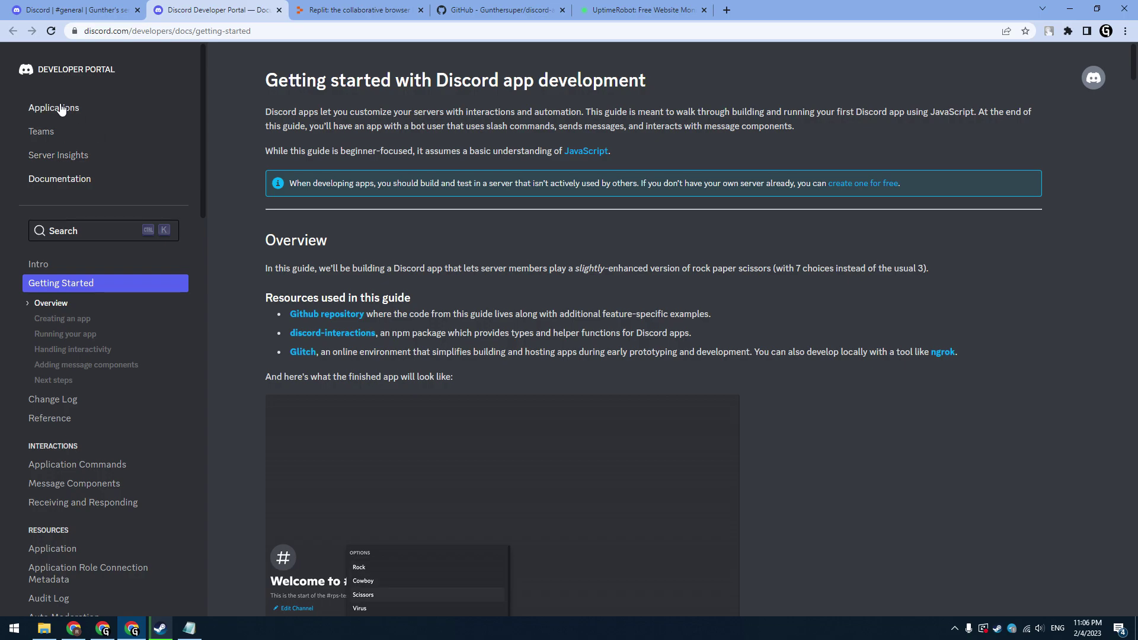
click(54, 109)
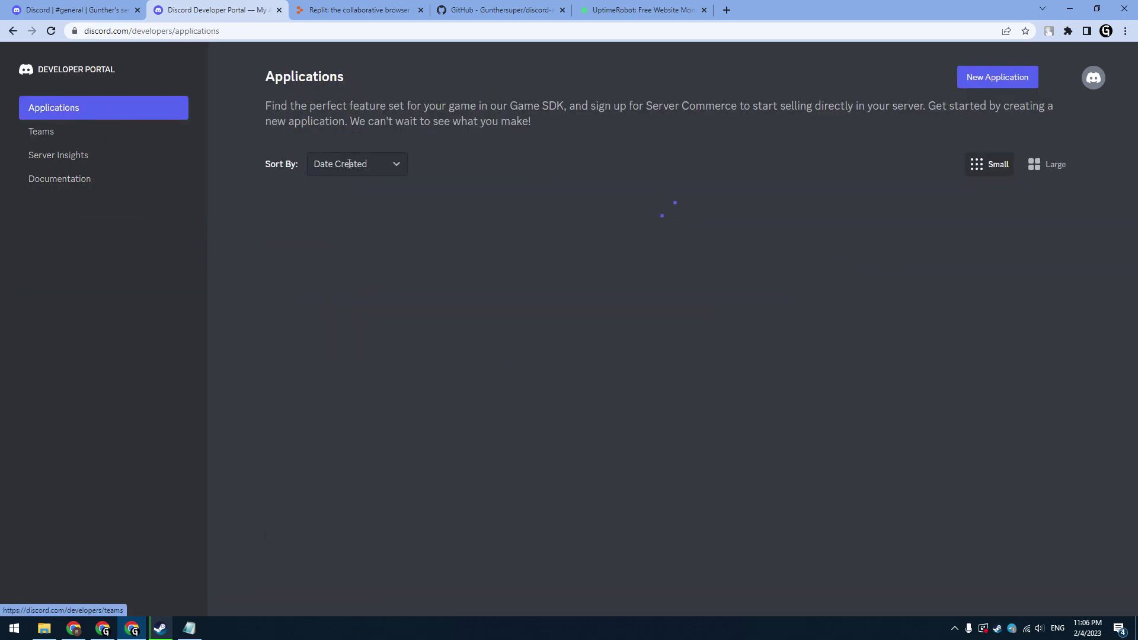
- Create a new application named Guntherbot123, accepting the developer terms
click(1003, 79)
click(531, 332)
text(Guntherbot123)
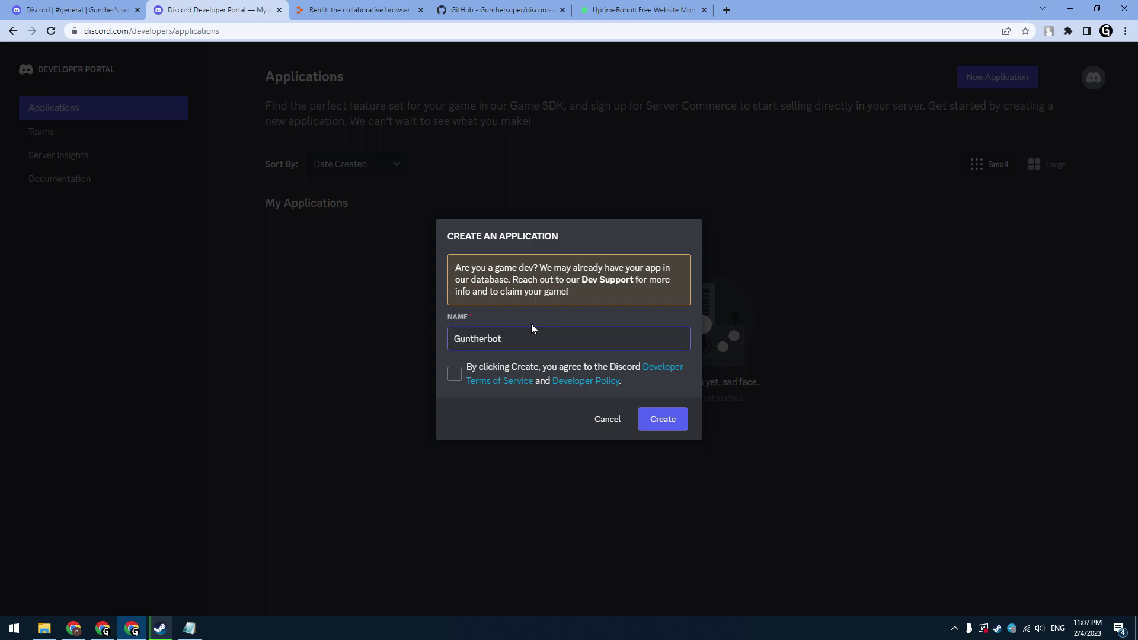
click(455, 382)
click(637, 421)
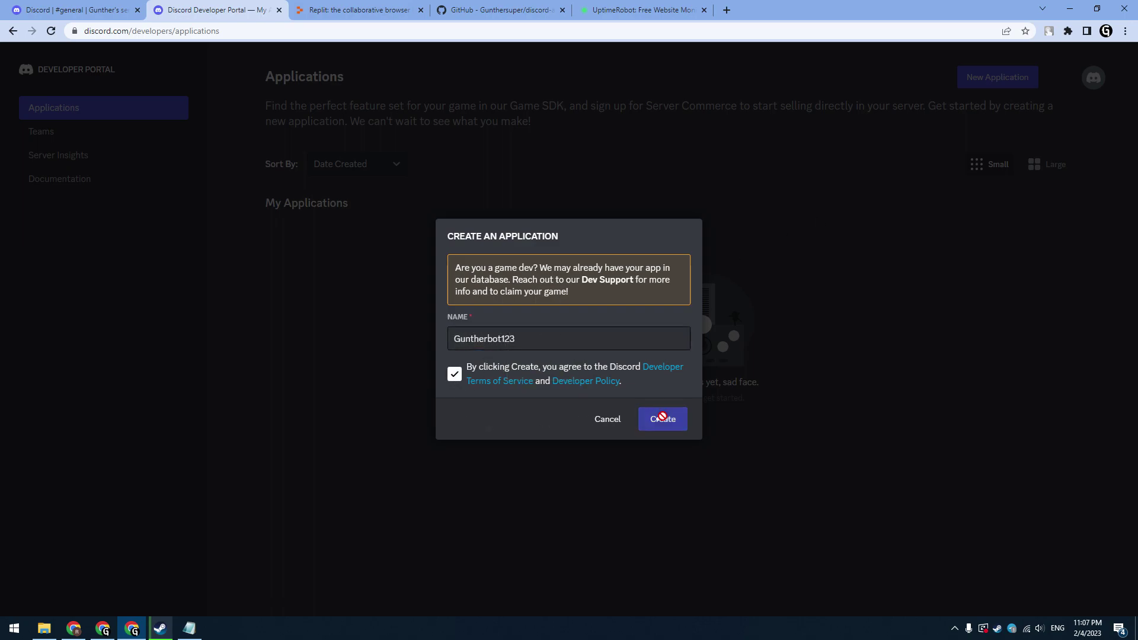
- Add a bot user to Guntherbot123 from its Bot page
click(69, 230)
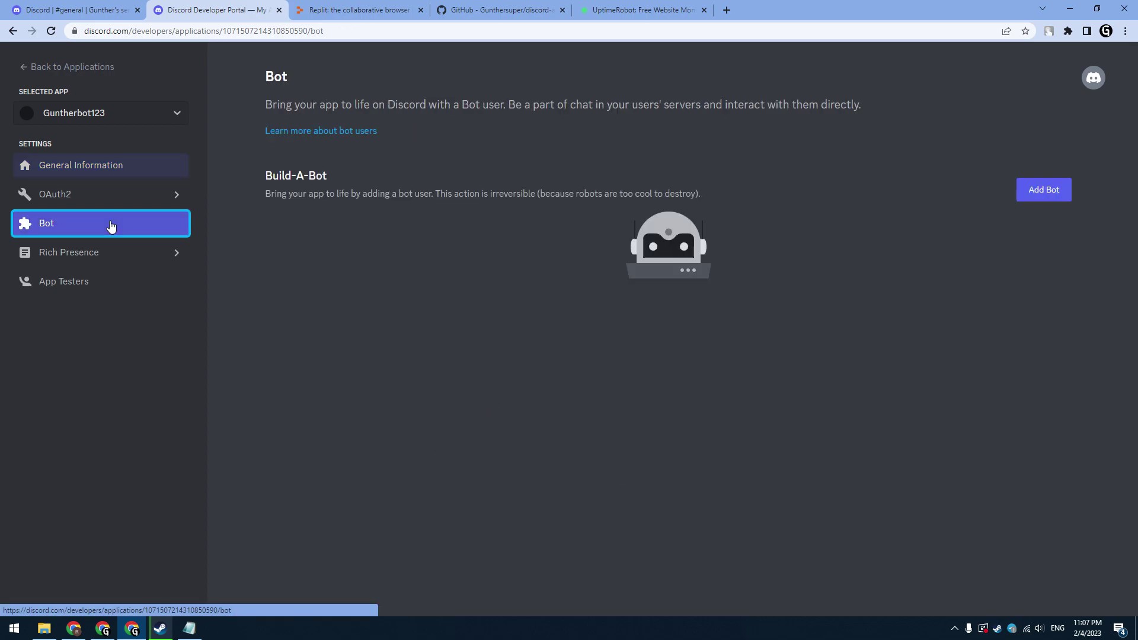
click(1026, 195)
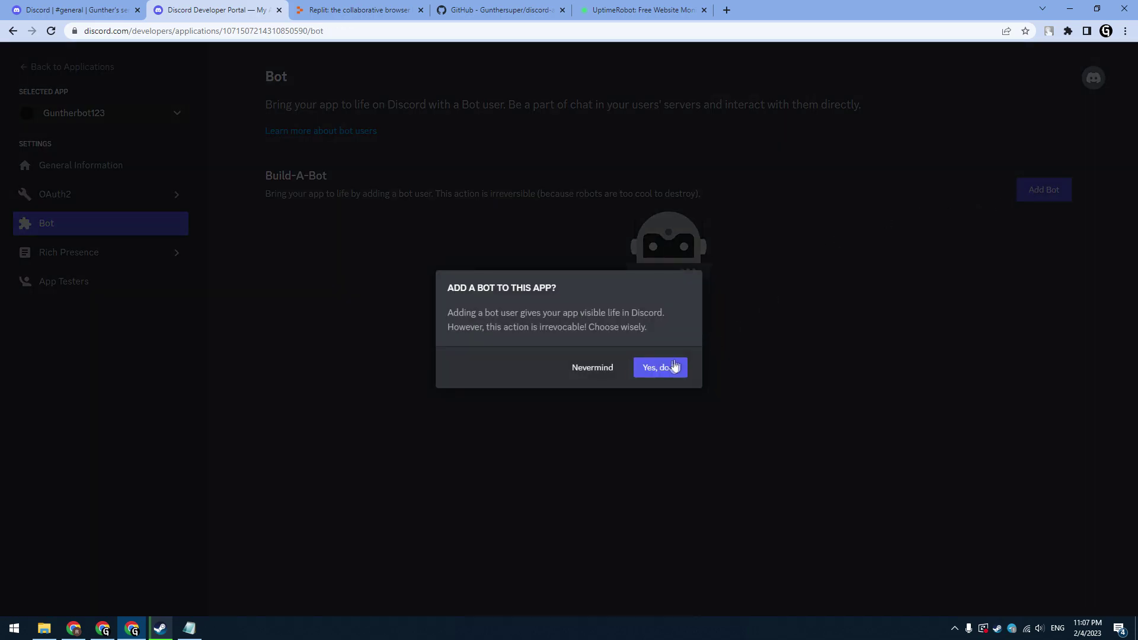
click(657, 369)
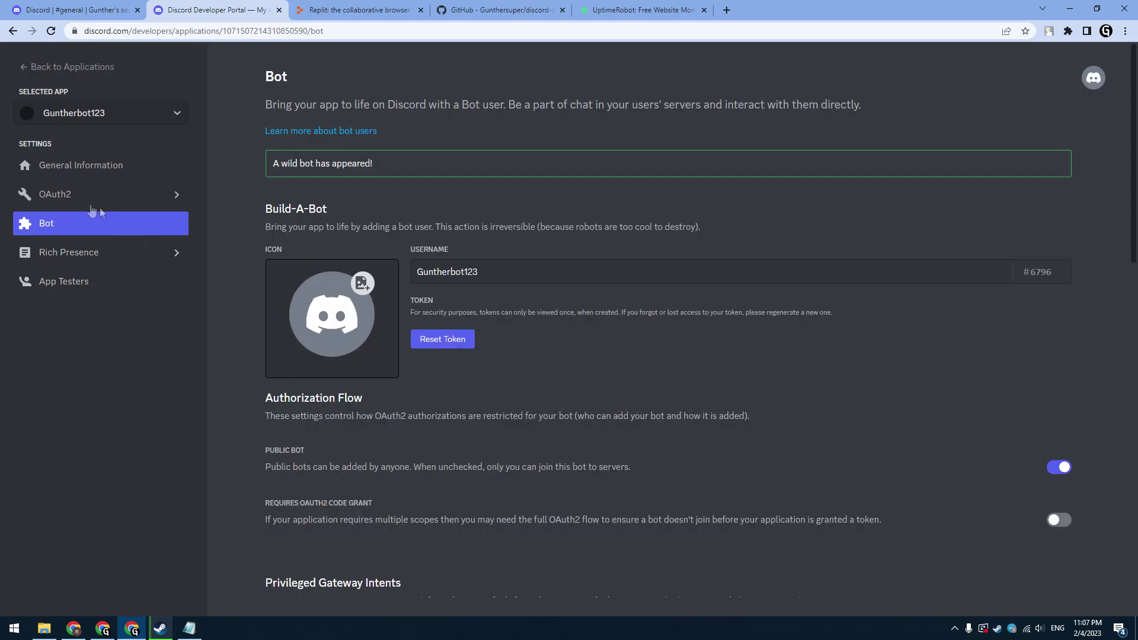
- Generate an OAuth2 invite URL with bot scope, Send Messages and Read Message History permissions
click(150, 199)
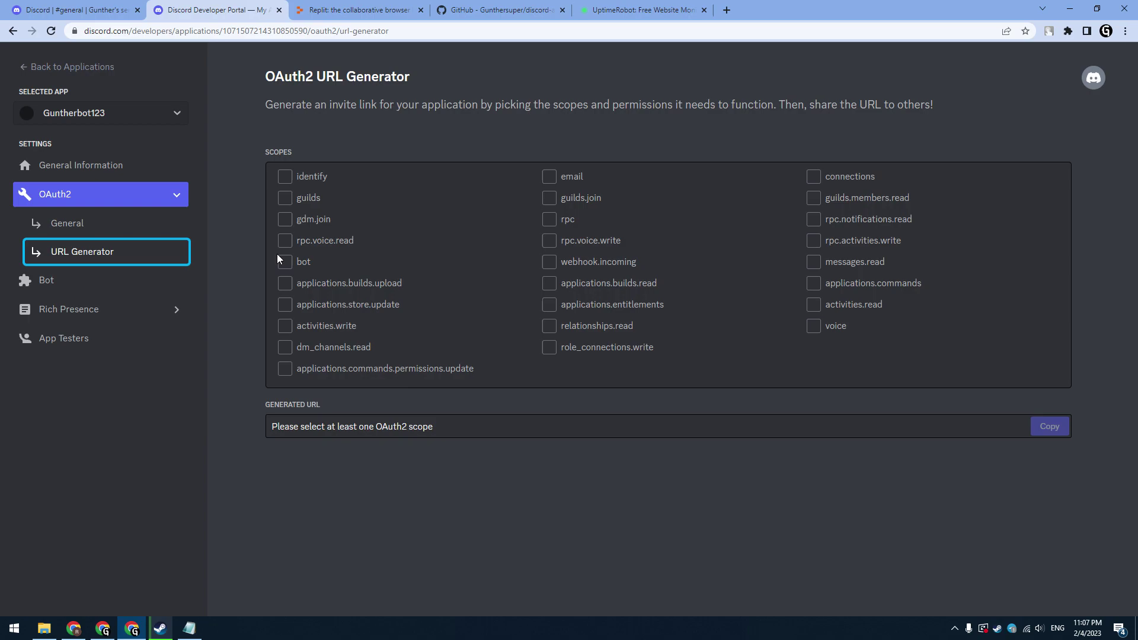
click(285, 263)
scroll(552, 314, down, 3)
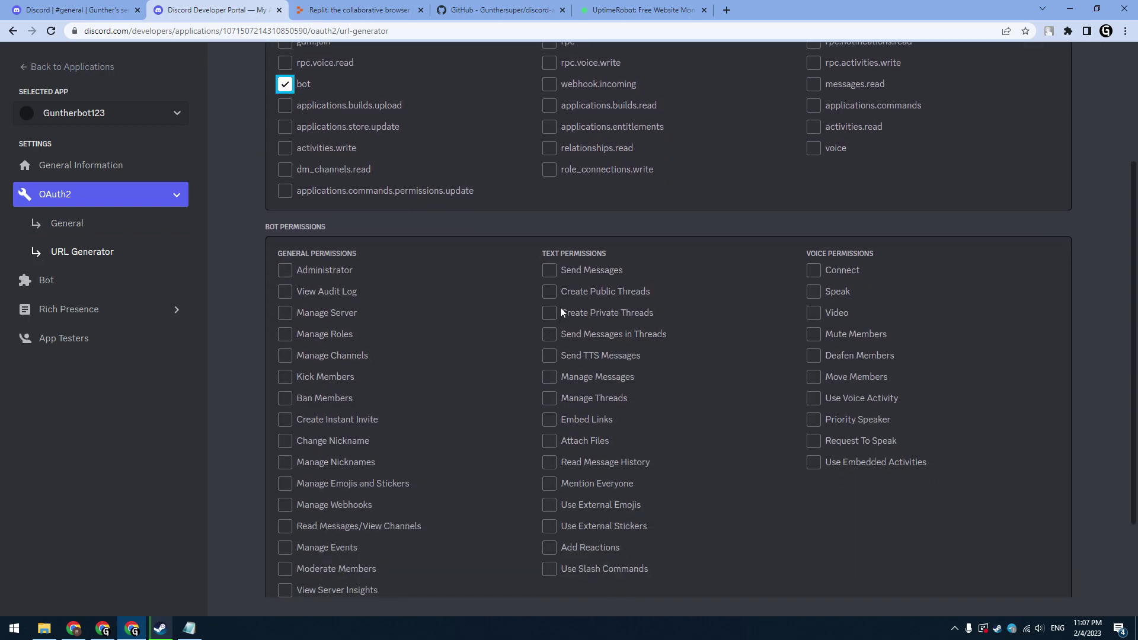
click(550, 462)
scroll(573, 418, down, 2)
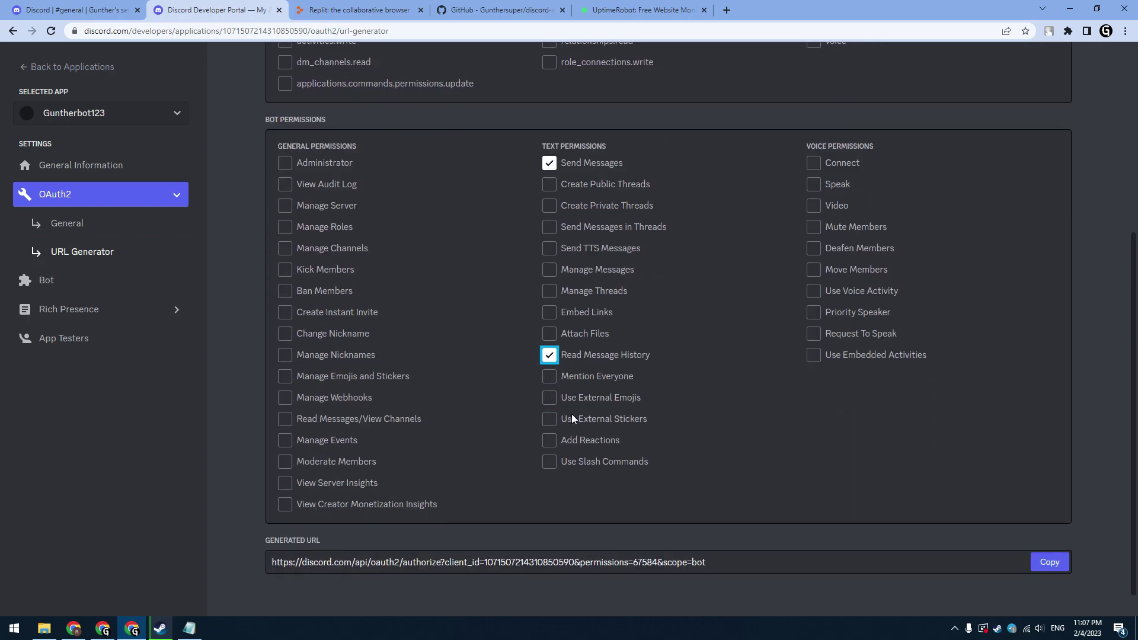
click(1057, 568)
- Open the invite URL in a new tab and authorise Guntherbot123 into the server, then go to Replit
drag(709, 562, 255, 557)
right_click(301, 563)
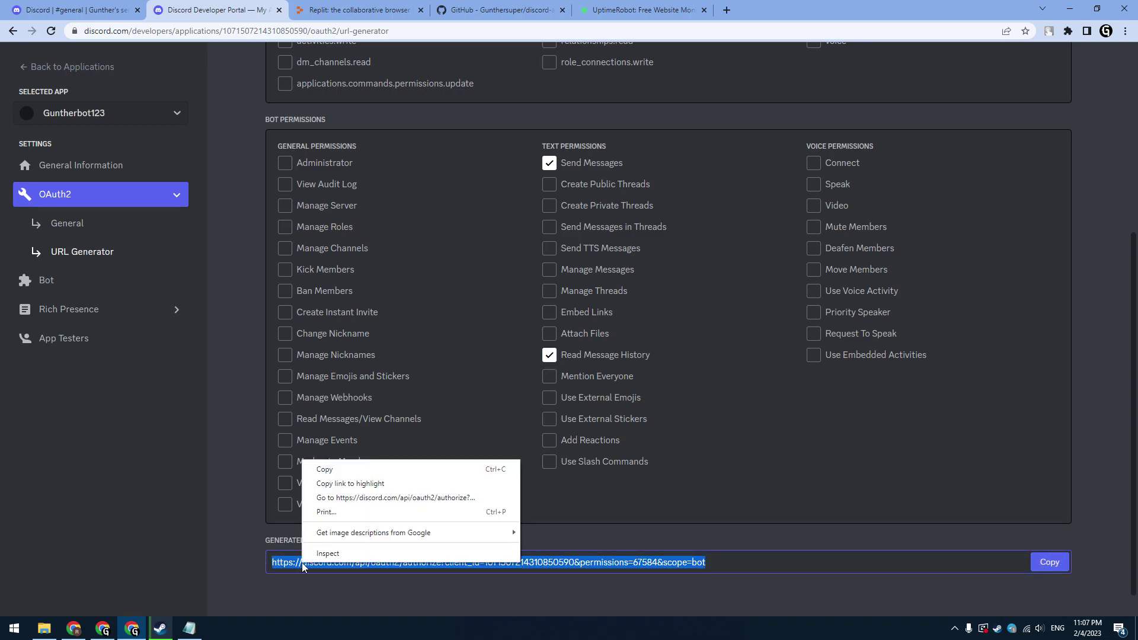
click(396, 497)
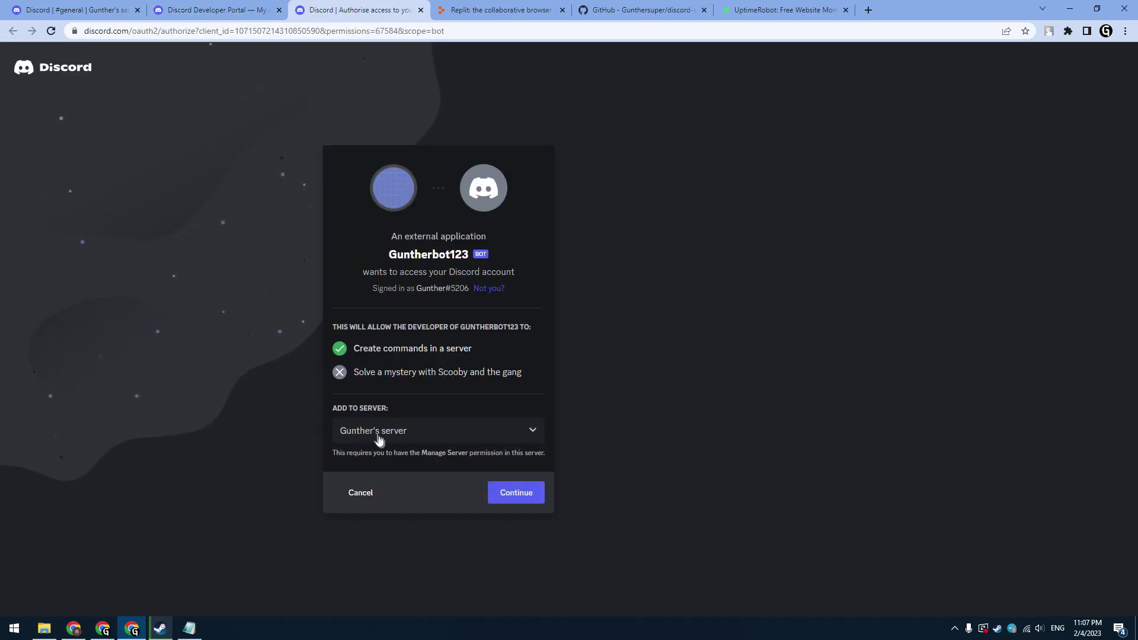
click(511, 491)
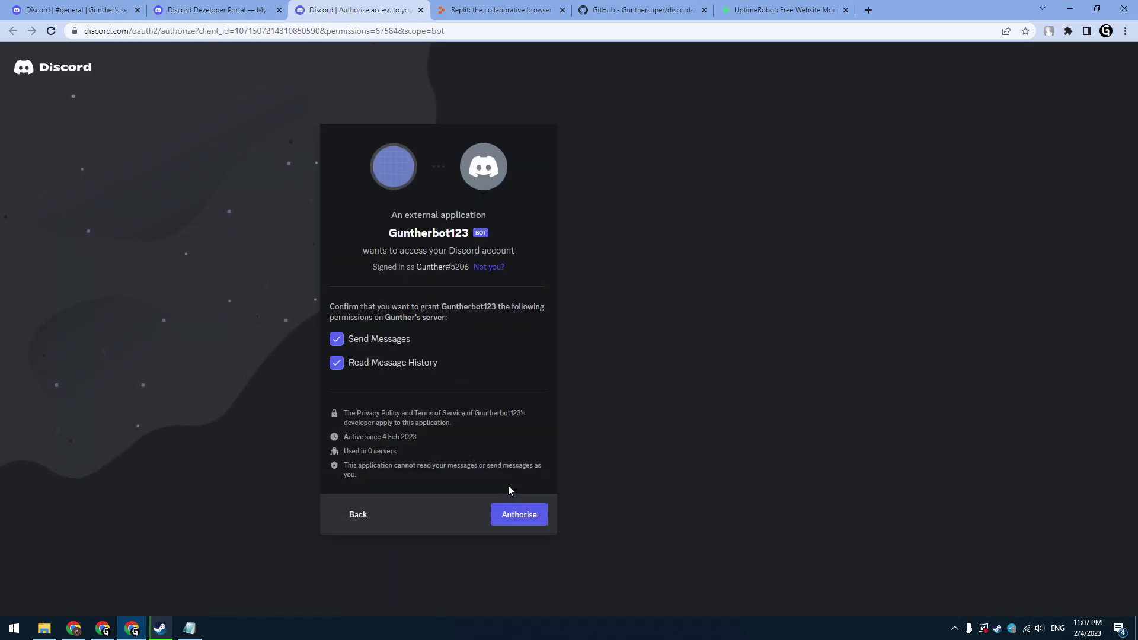
click(511, 515)
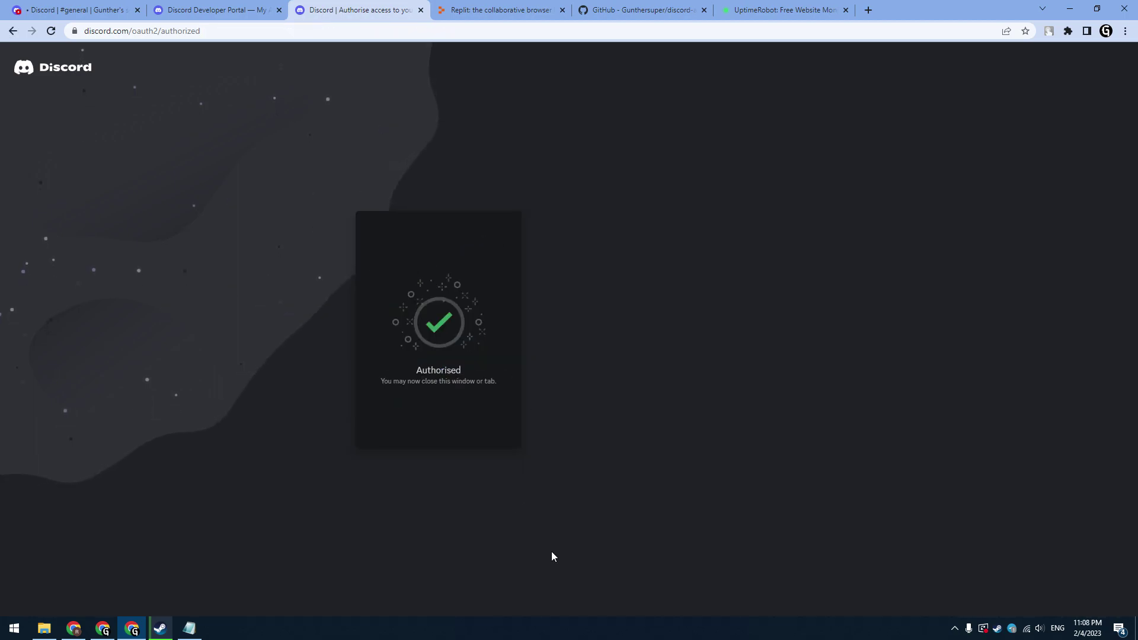
middle_click(330, 15)
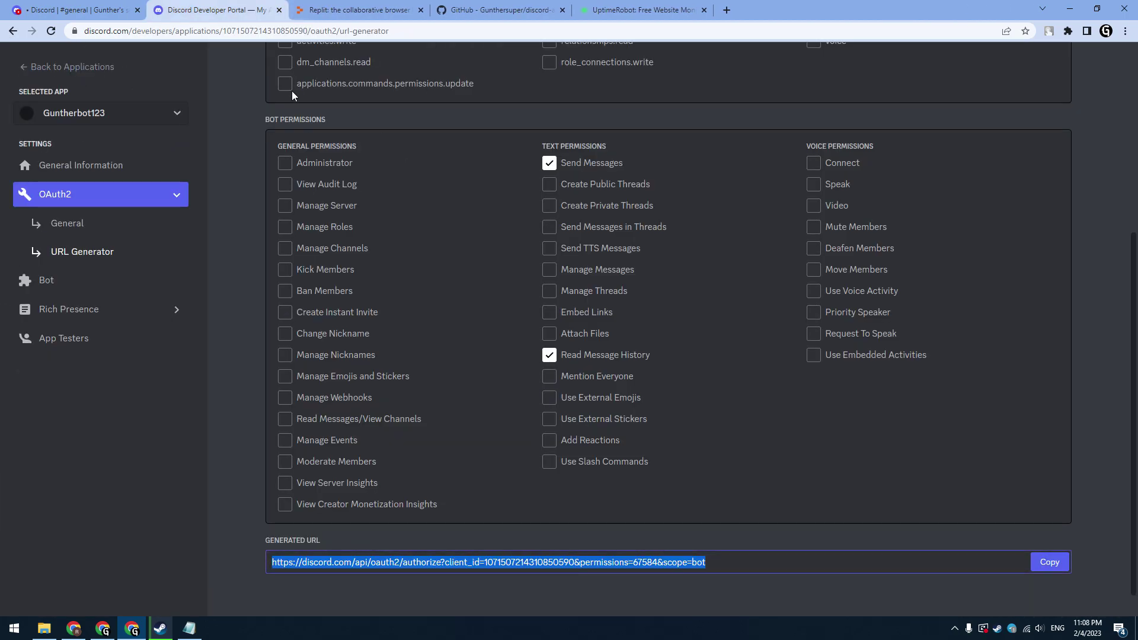
key(ctrl+shift+Tab)
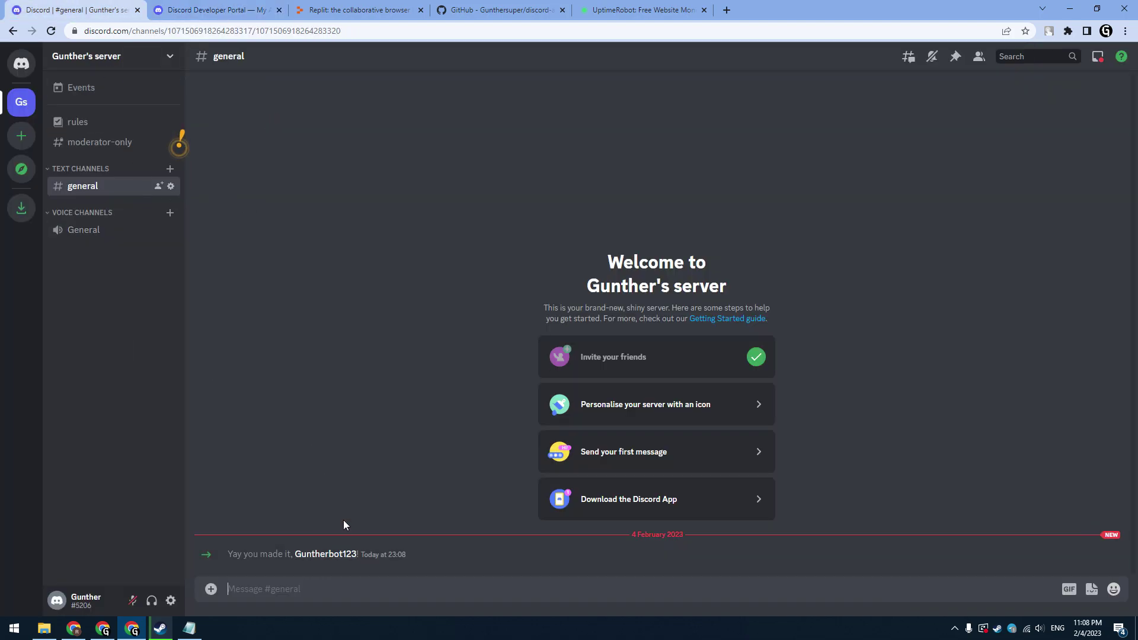
key(ctrl+Tab)
key(ctrl+Tab)
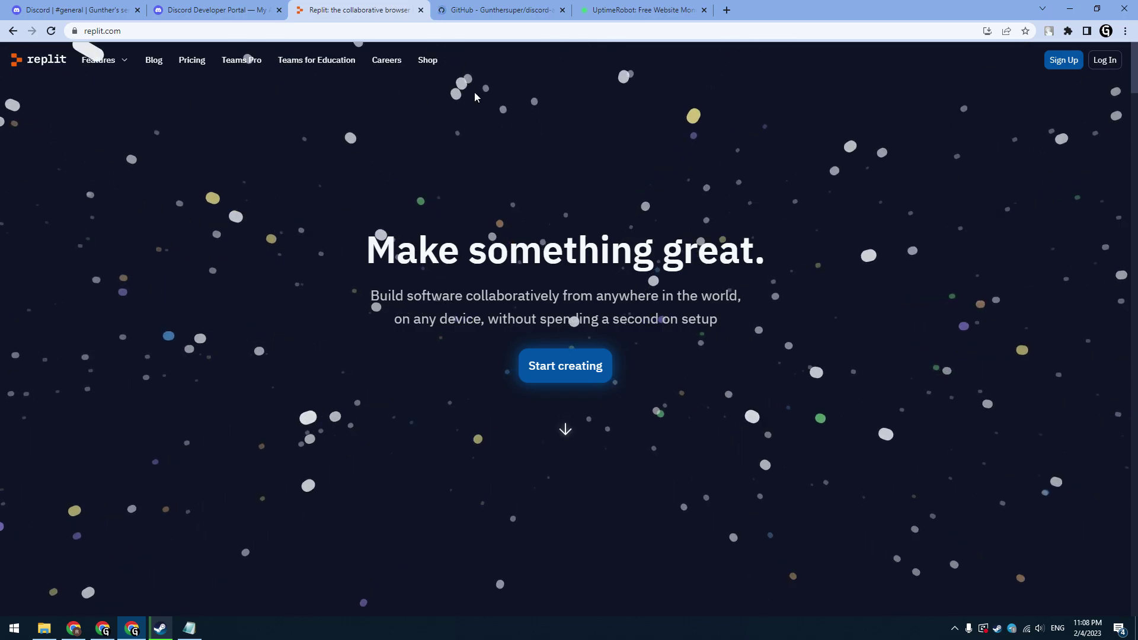
- Log in to Replit with the saved credentials, then return to the GitHub repository tab
click(1105, 60)
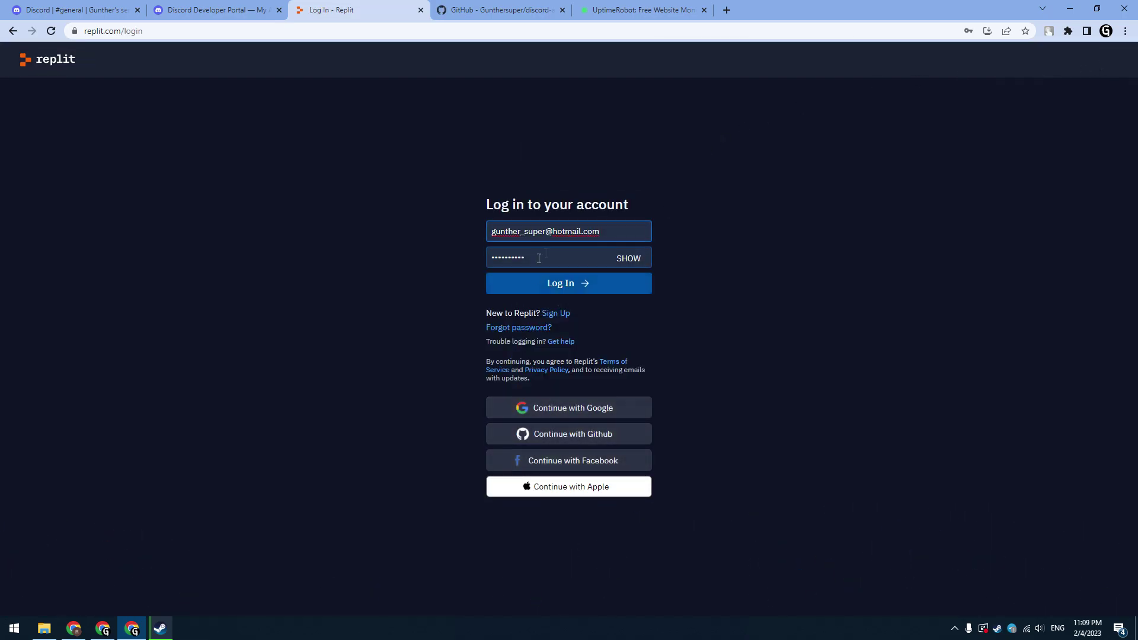
click(597, 287)
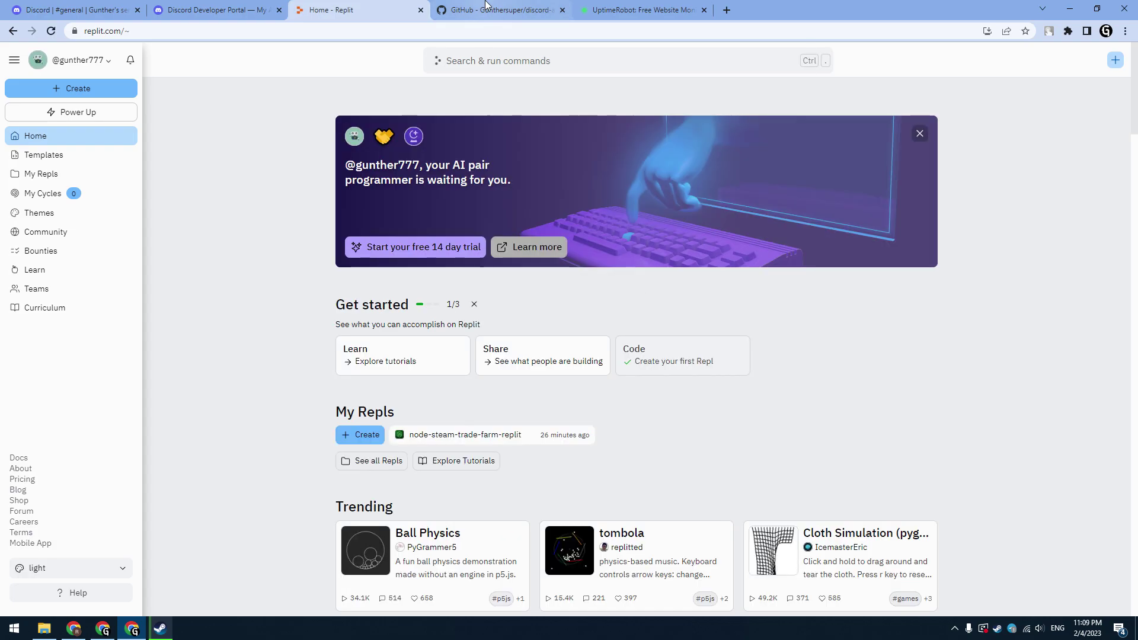
click(485, 5)
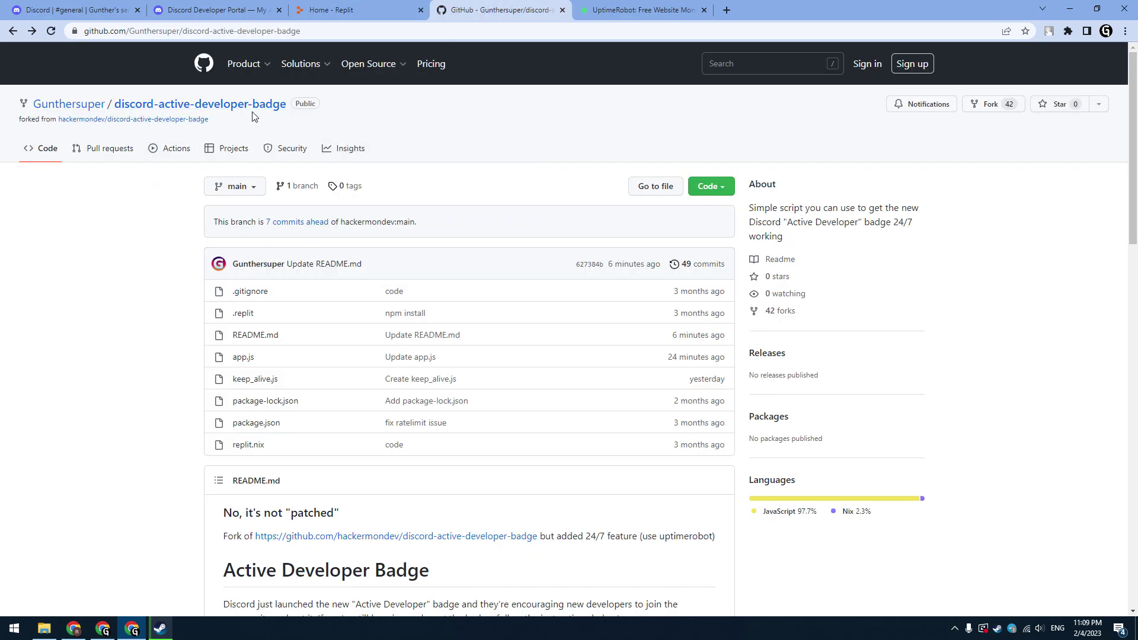
- Follow the README's replit.com/new/github link to import discord-active-developer-badge into a new repl
drag(1133, 121, 1135, 318)
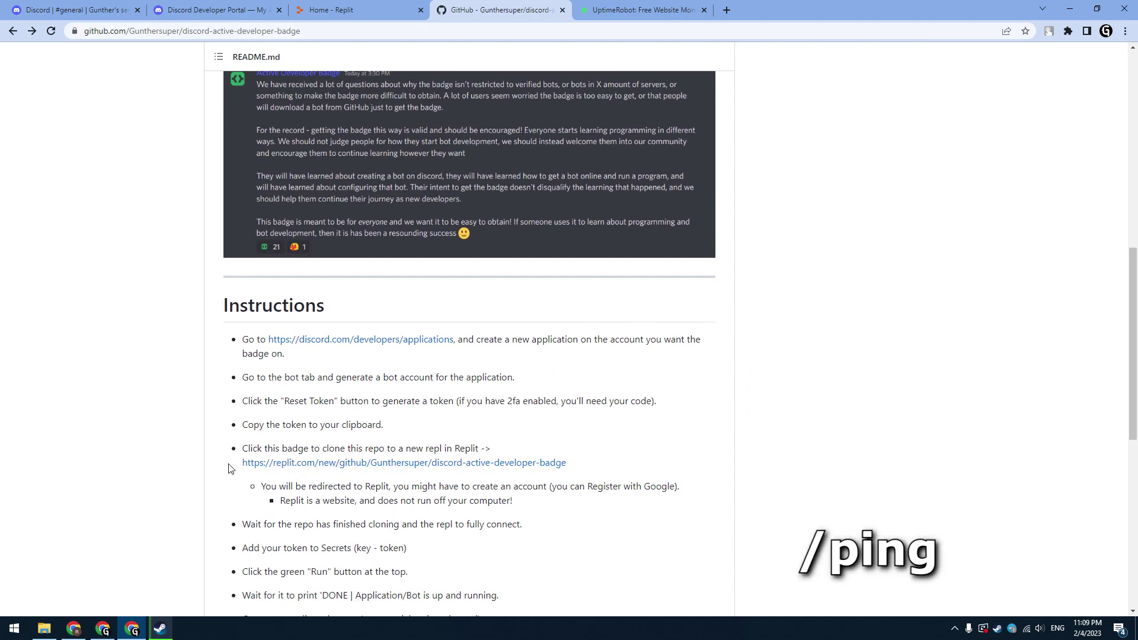
drag(248, 451, 632, 465)
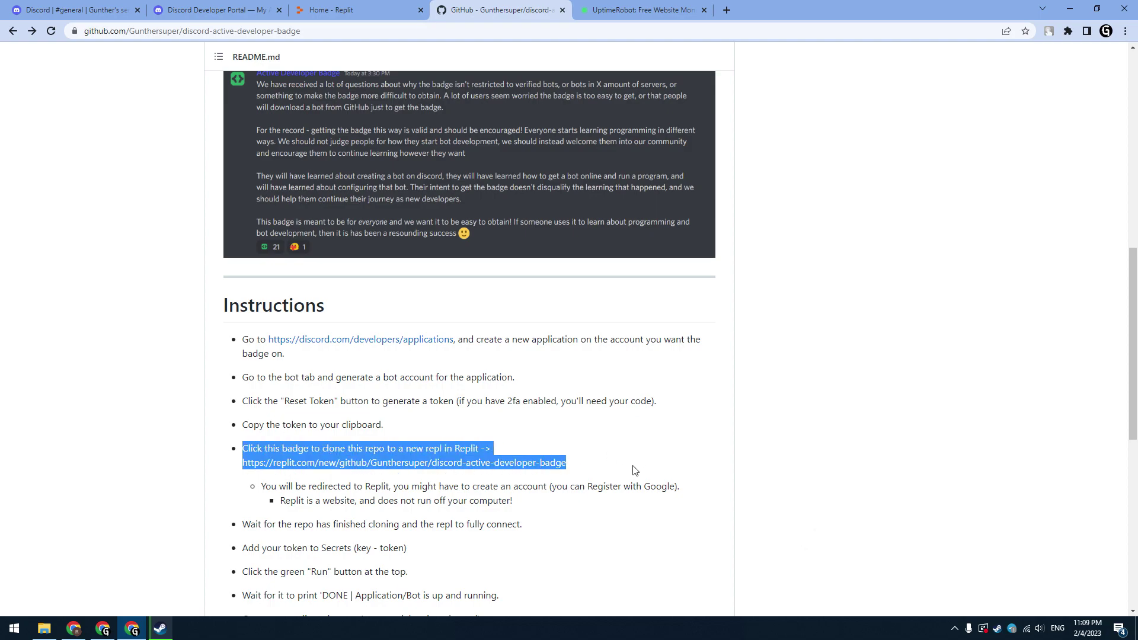
click(595, 470)
click(462, 465)
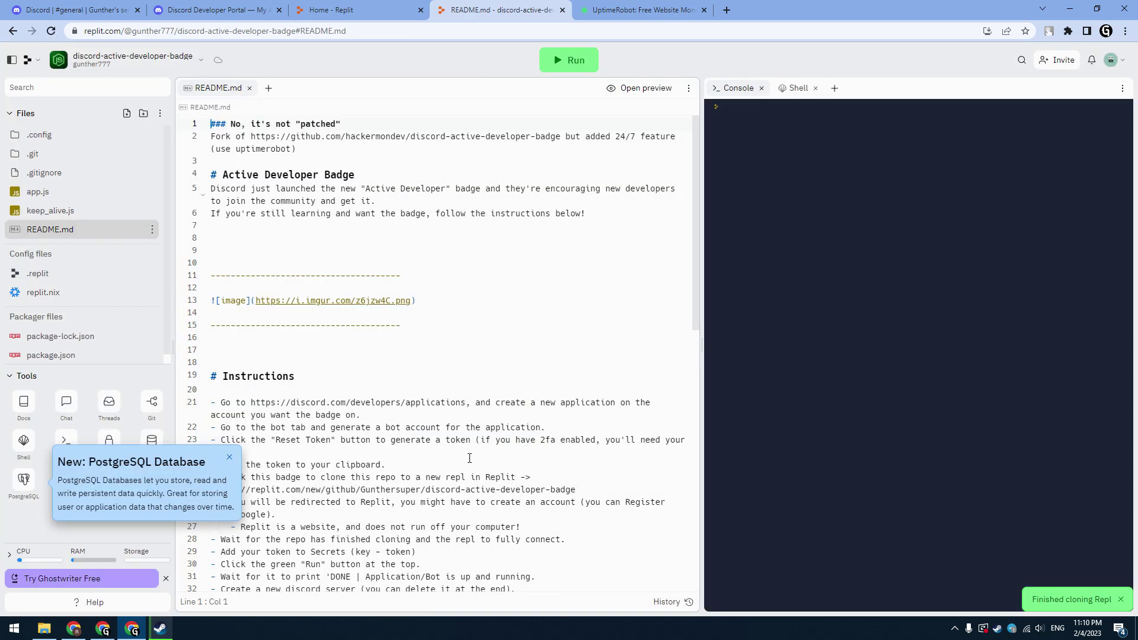
- Dismiss the PostgreSQL popup and open the repl's Secrets manager
click(230, 456)
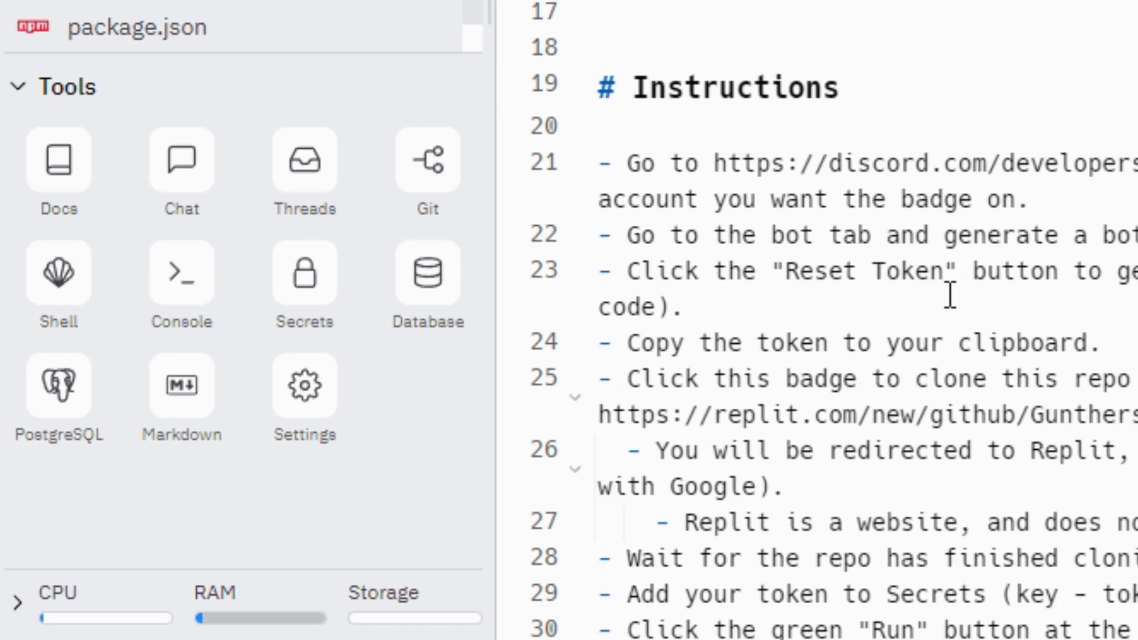
click(308, 284)
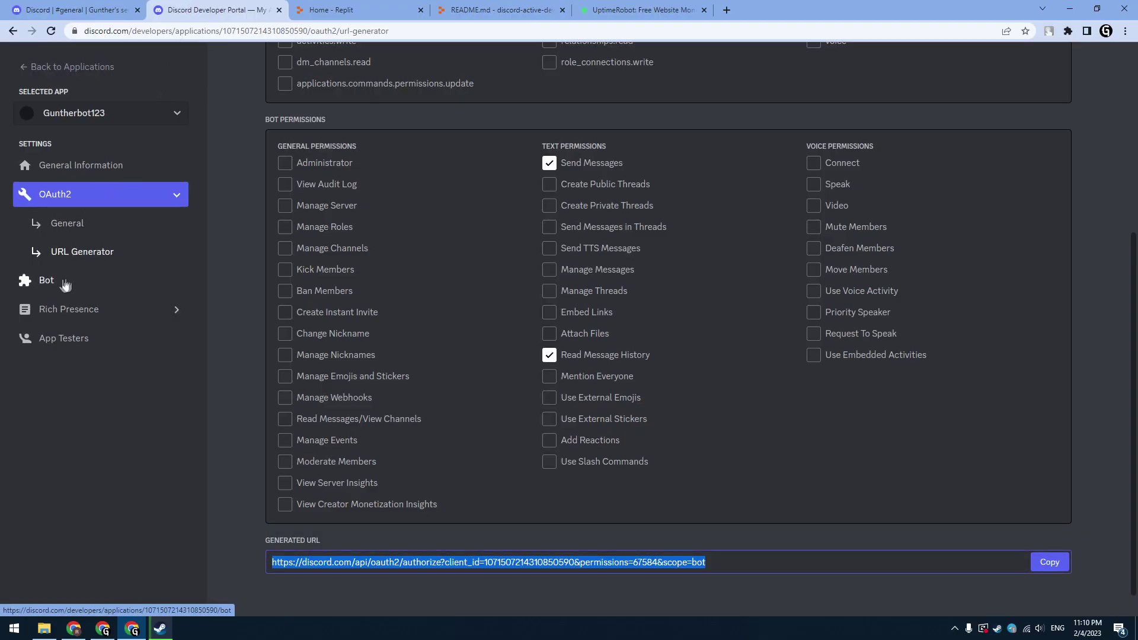
- Reset the bot's token on its Bot page and copy the new token
click(53, 284)
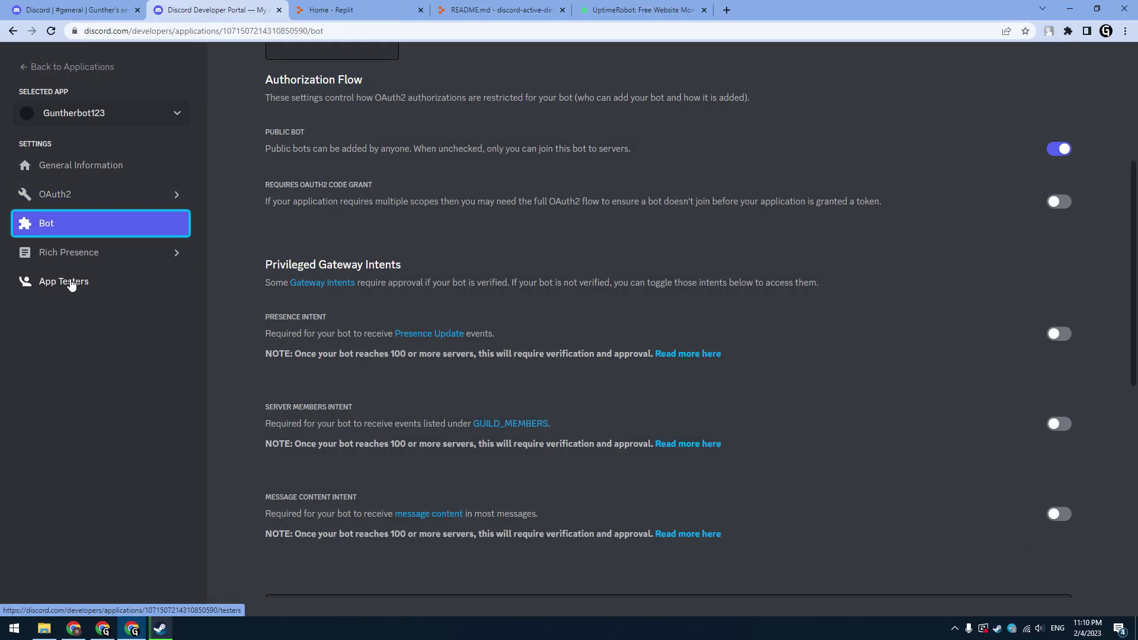
scroll(336, 248, up, 5)
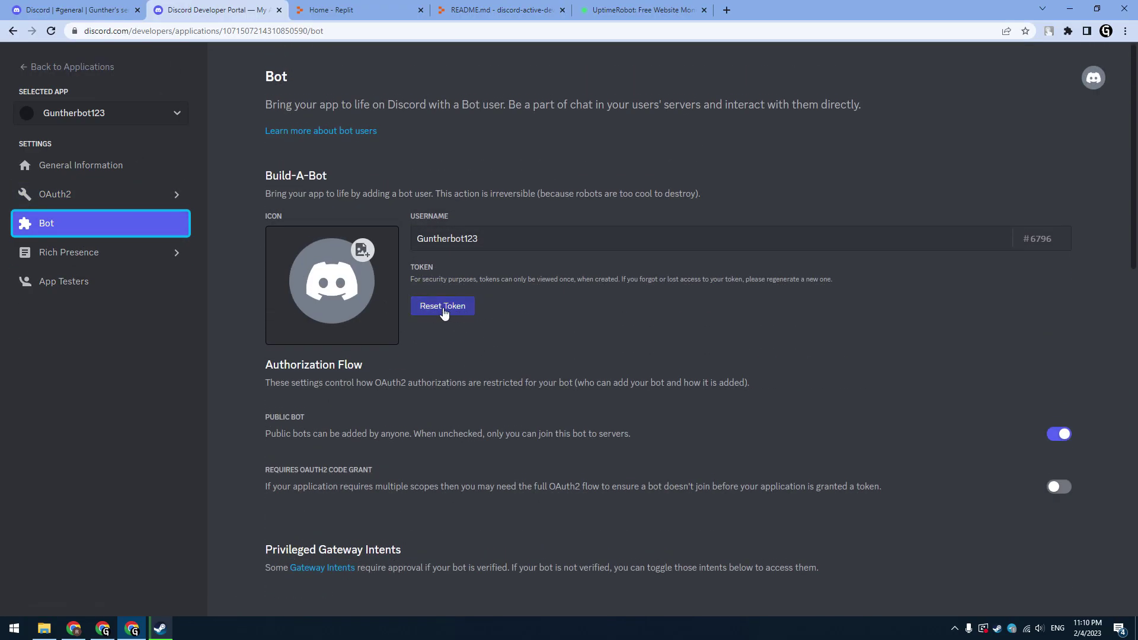
click(444, 312)
click(659, 367)
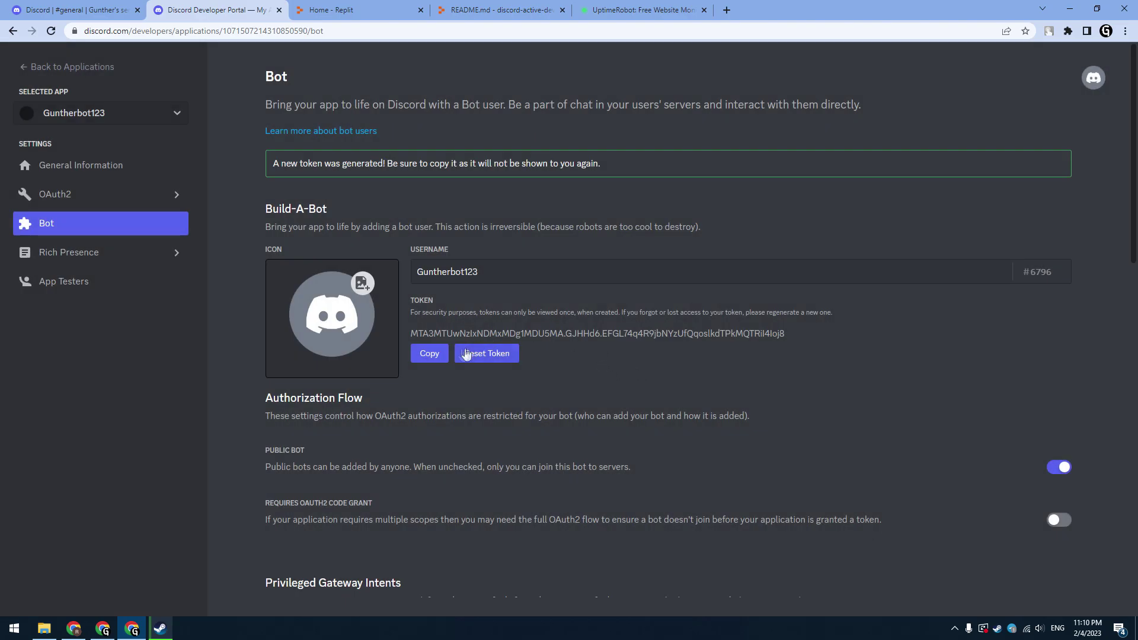
click(429, 354)
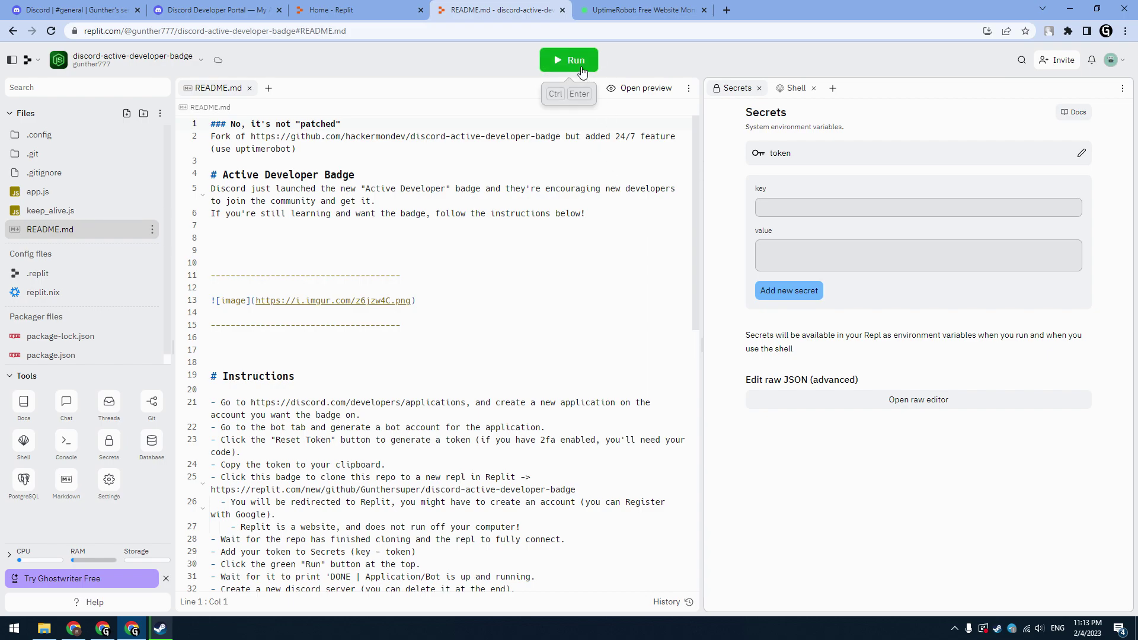
- Run the repl and check the console prints 'DONE | Application/Bot is up and running.'
click(581, 65)
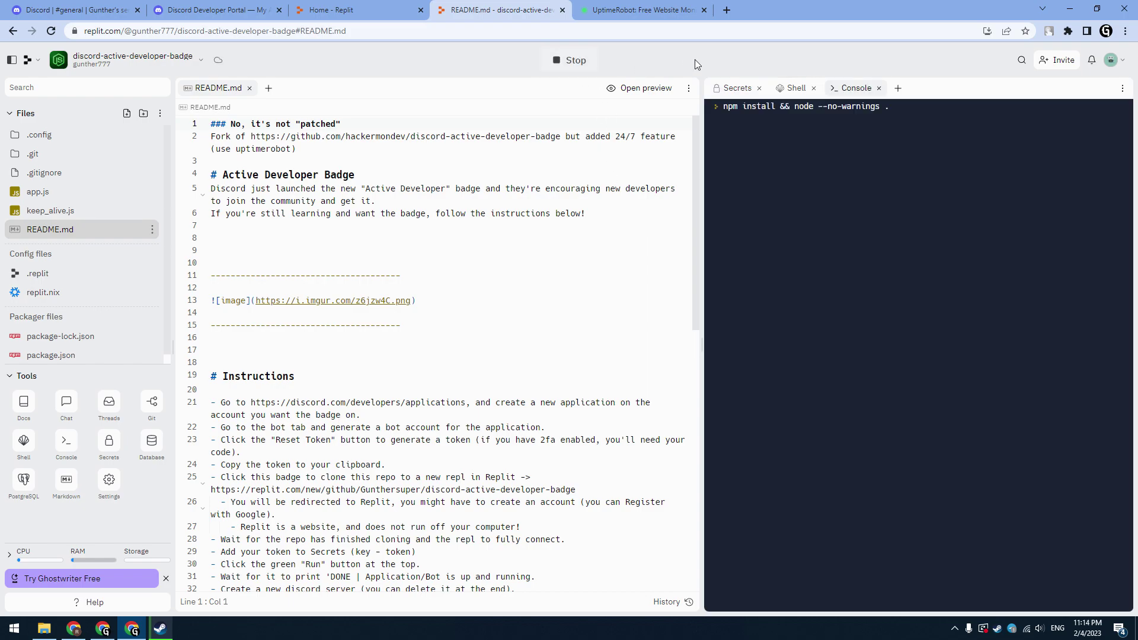
drag(723, 499, 946, 512)
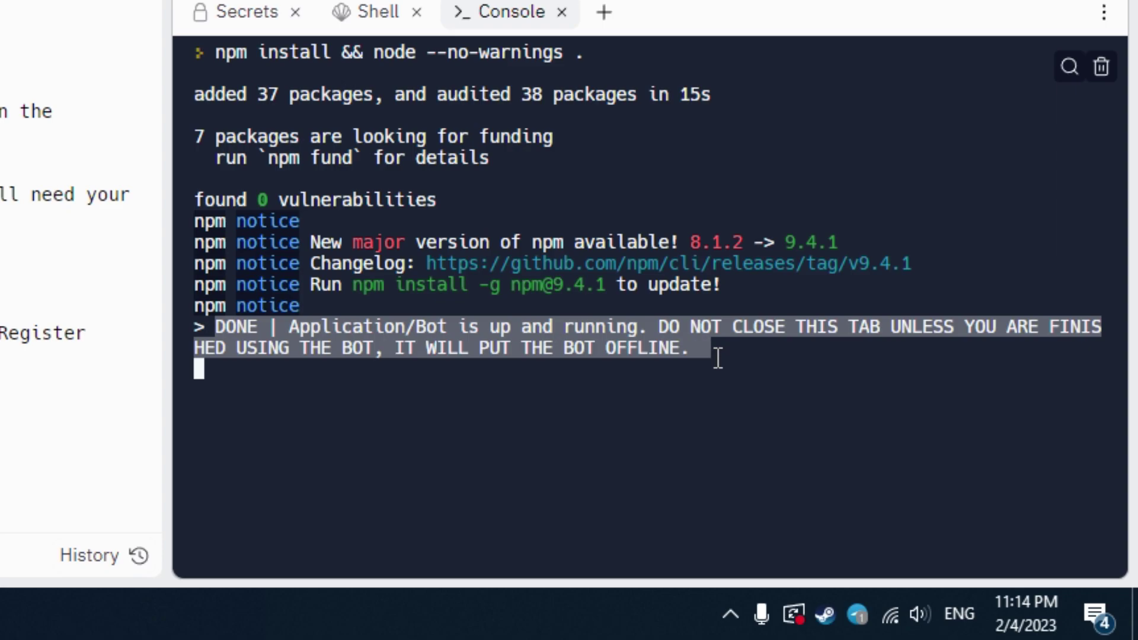
click(688, 343)
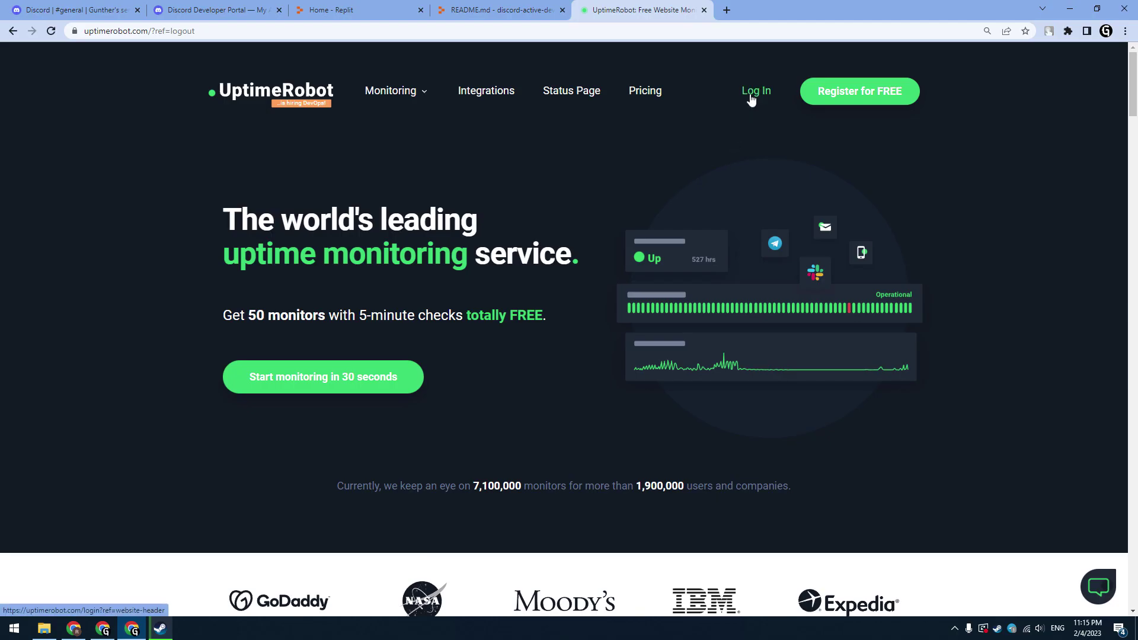
- Sign in to UptimeRobot and start a new HTTP(s) monitor named 'bot'
click(751, 98)
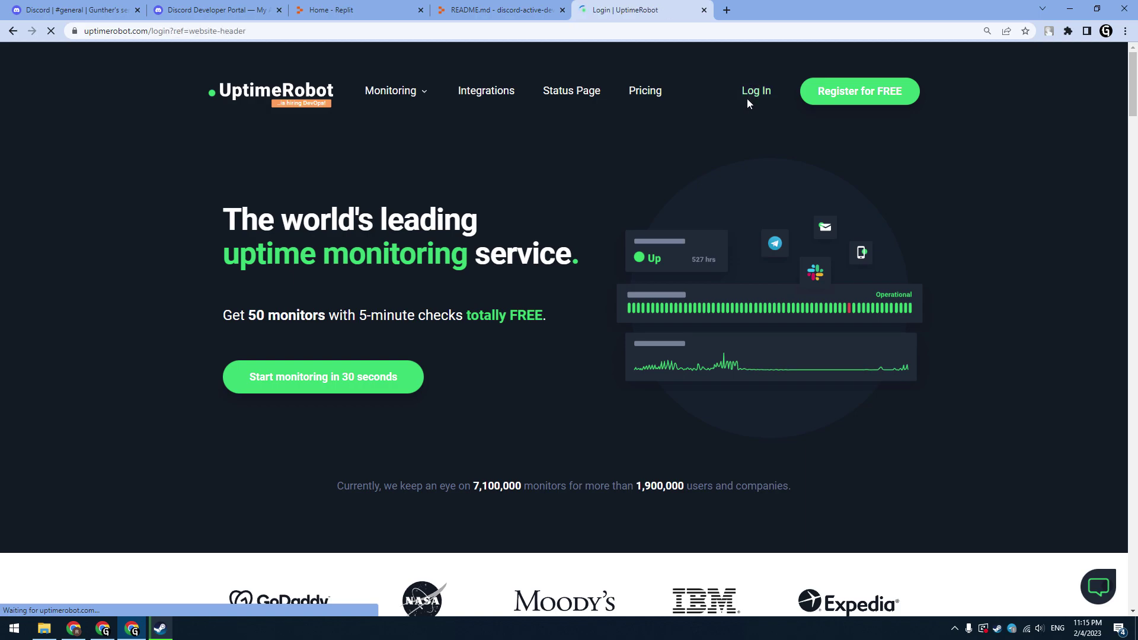
click(540, 391)
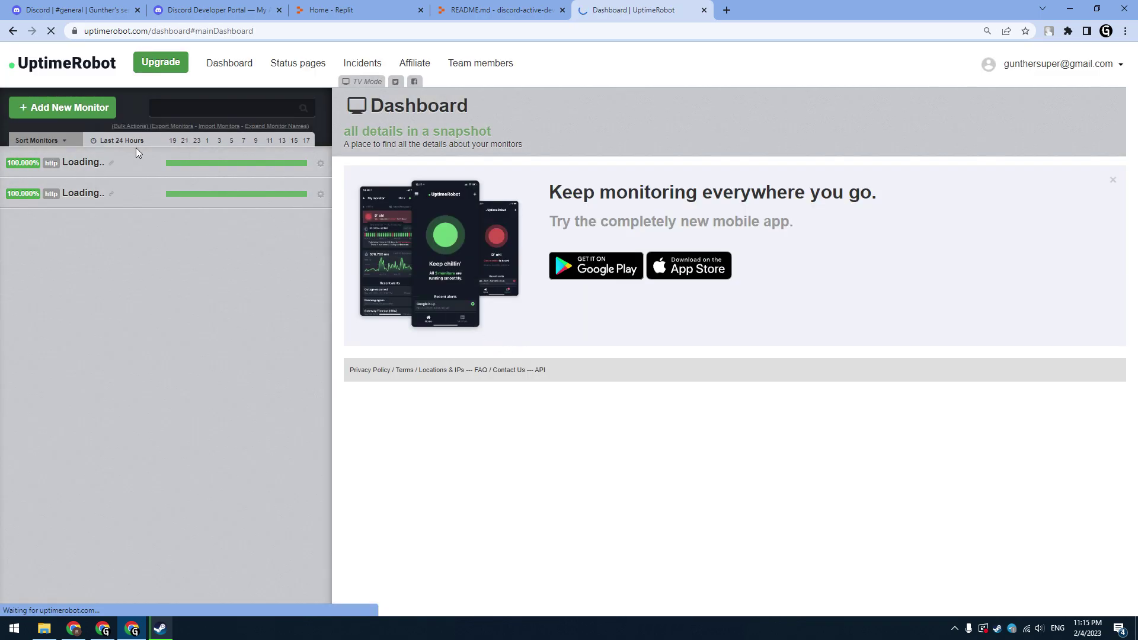
click(65, 110)
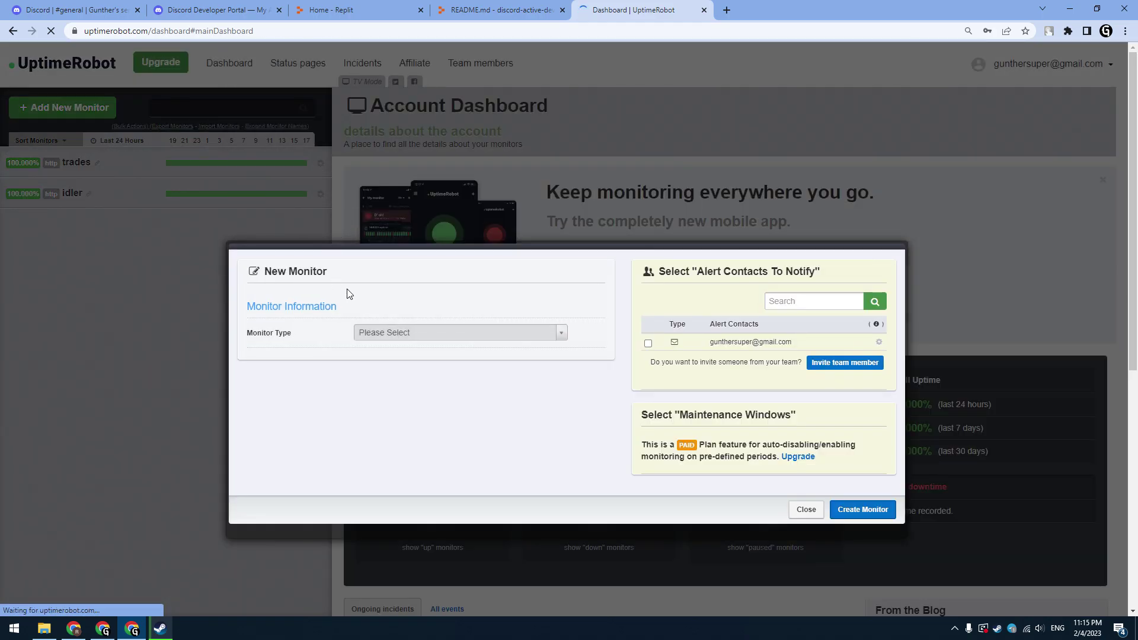
click(383, 330)
click(378, 368)
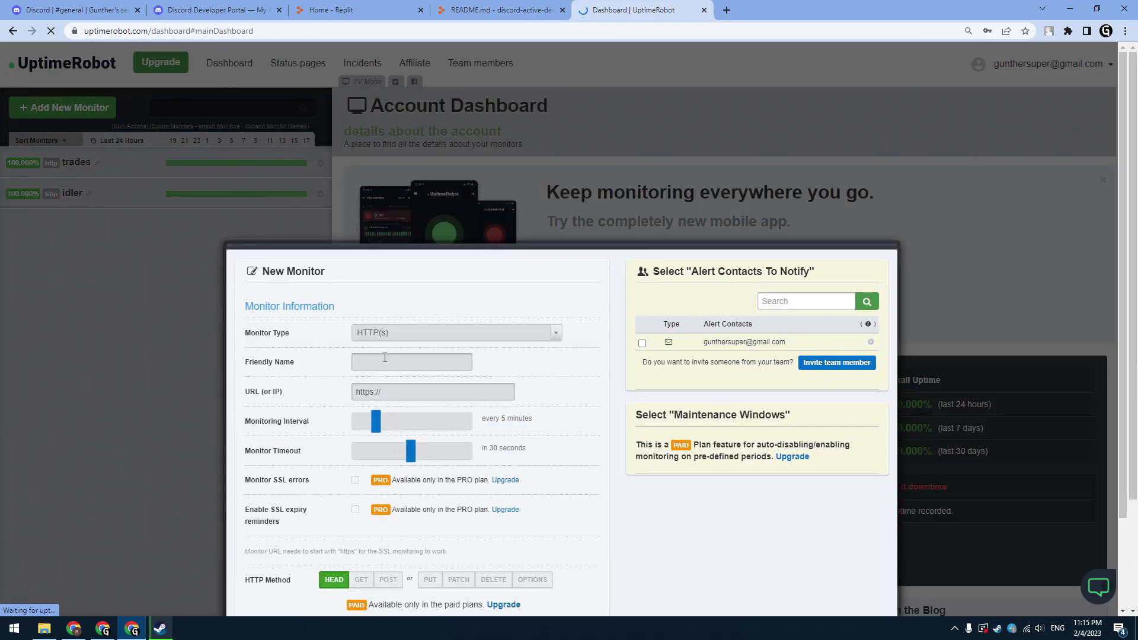
click(385, 356)
text(bot)
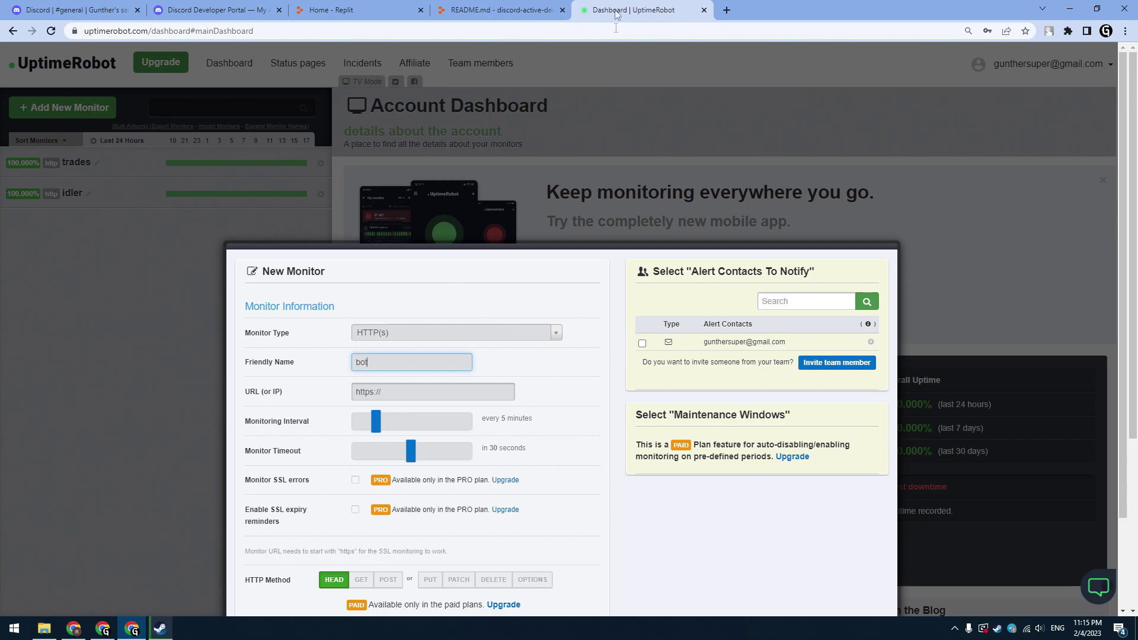
- Copy the Replit bot's web address into the monitor's URL field
click(460, 11)
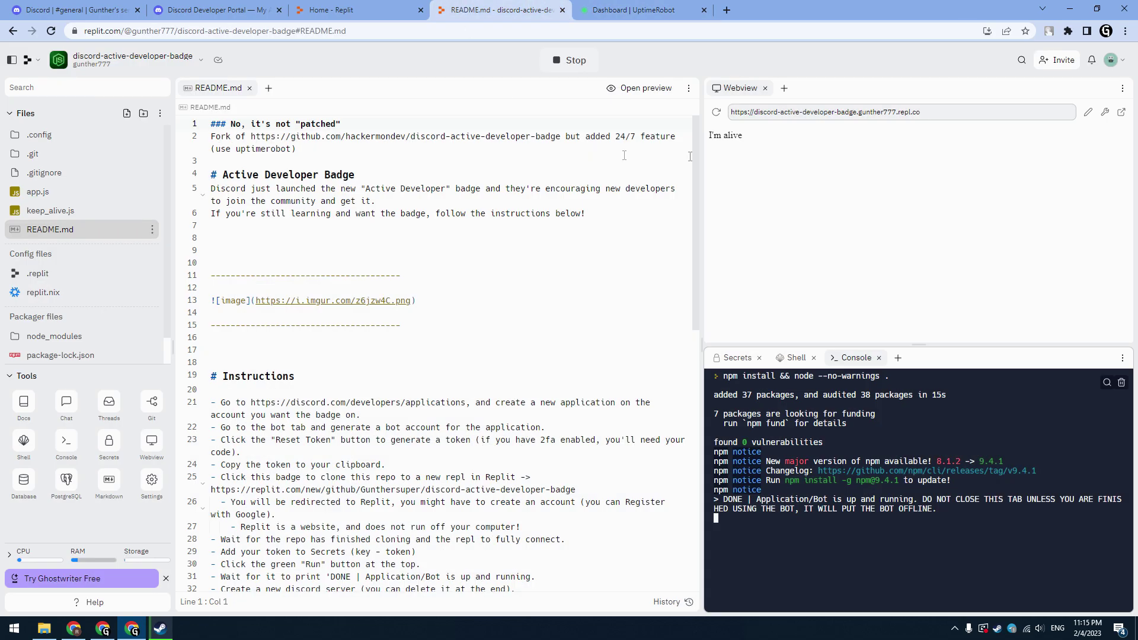
click(971, 109)
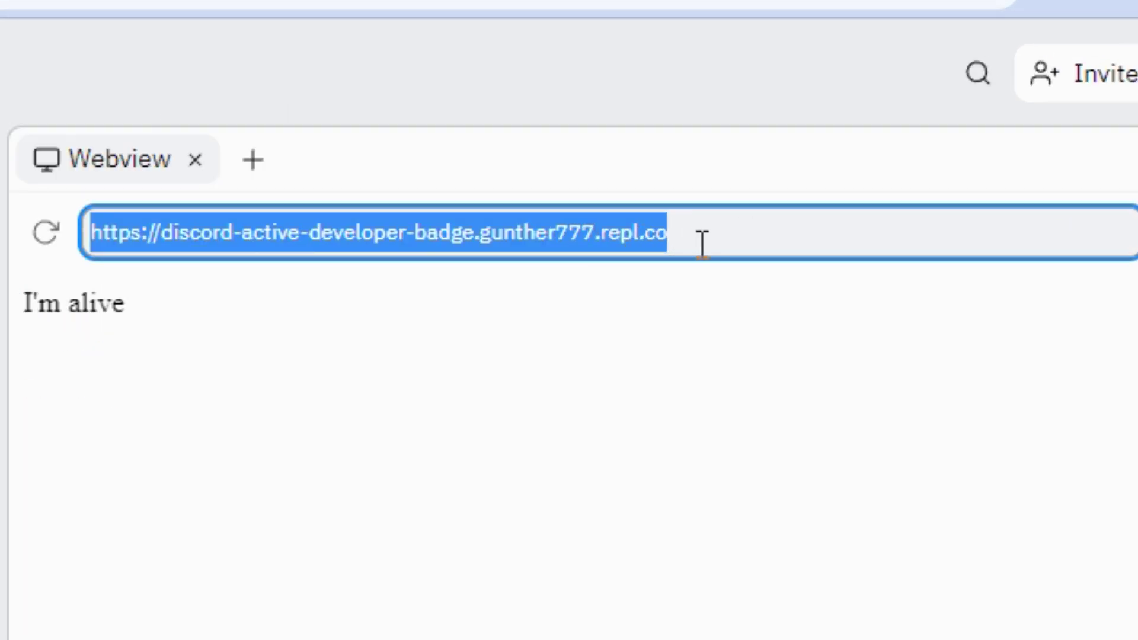
key(ctrl+c)
key(ctrl+Tab)
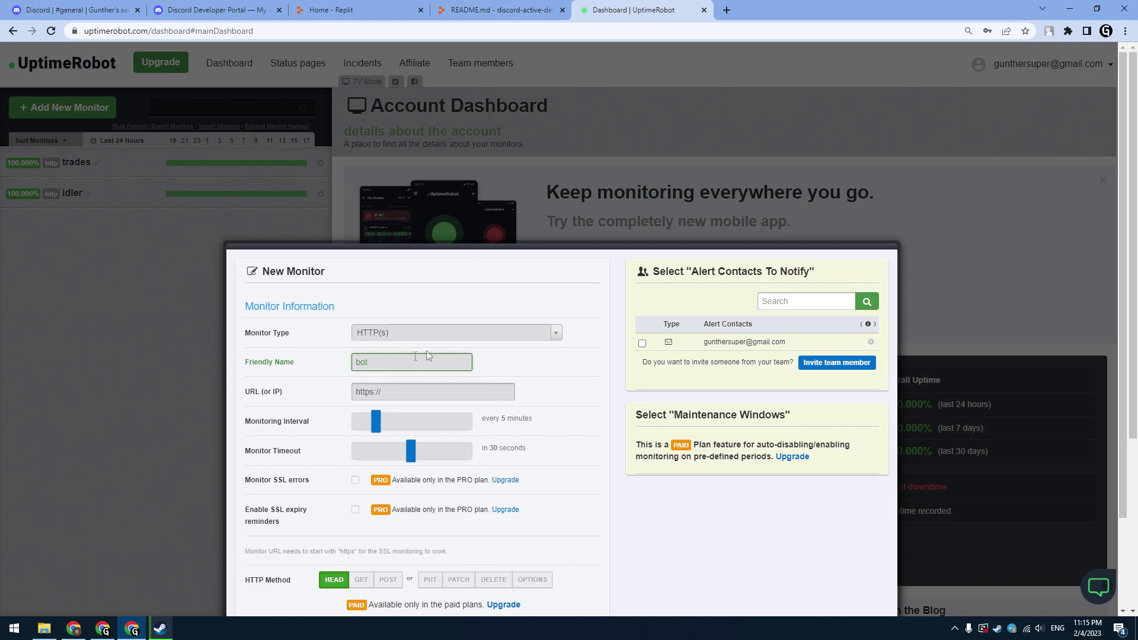
click(408, 391)
key(ctrl+v)
- Create the 'bot' monitor without alert contacts and close the form
scroll(551, 453, down, 1)
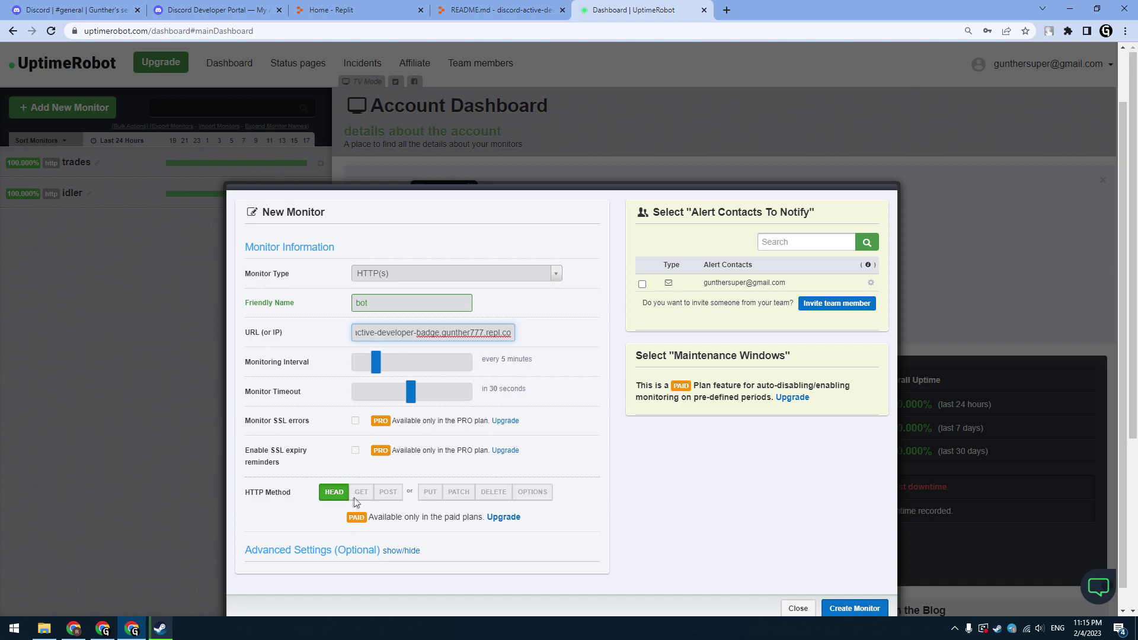
scroll(356, 502, down, 1)
click(849, 587)
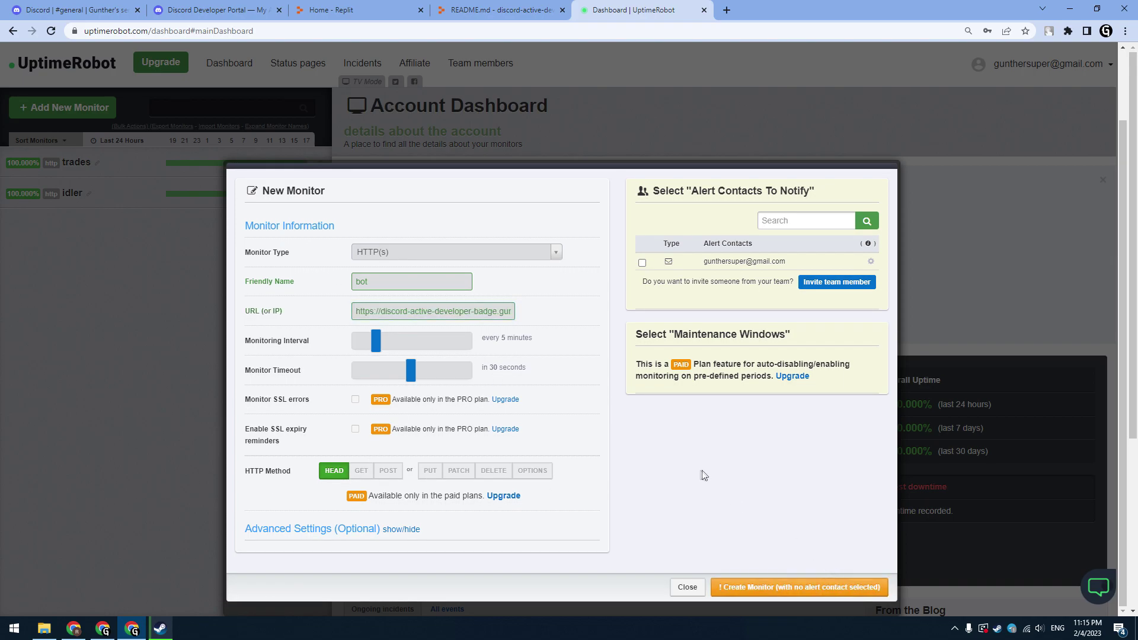
click(782, 582)
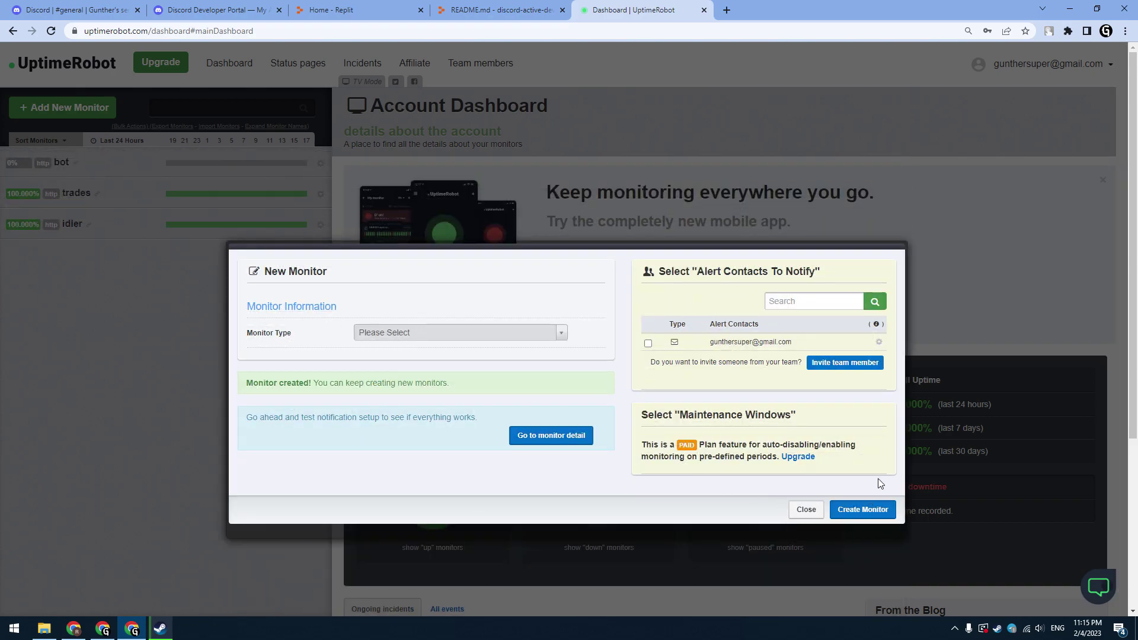
click(806, 509)
- Send /ping in #general and get the bot's reply of 78ms latency, 41ms API latency
key(ctrl+1)
text(/ping)
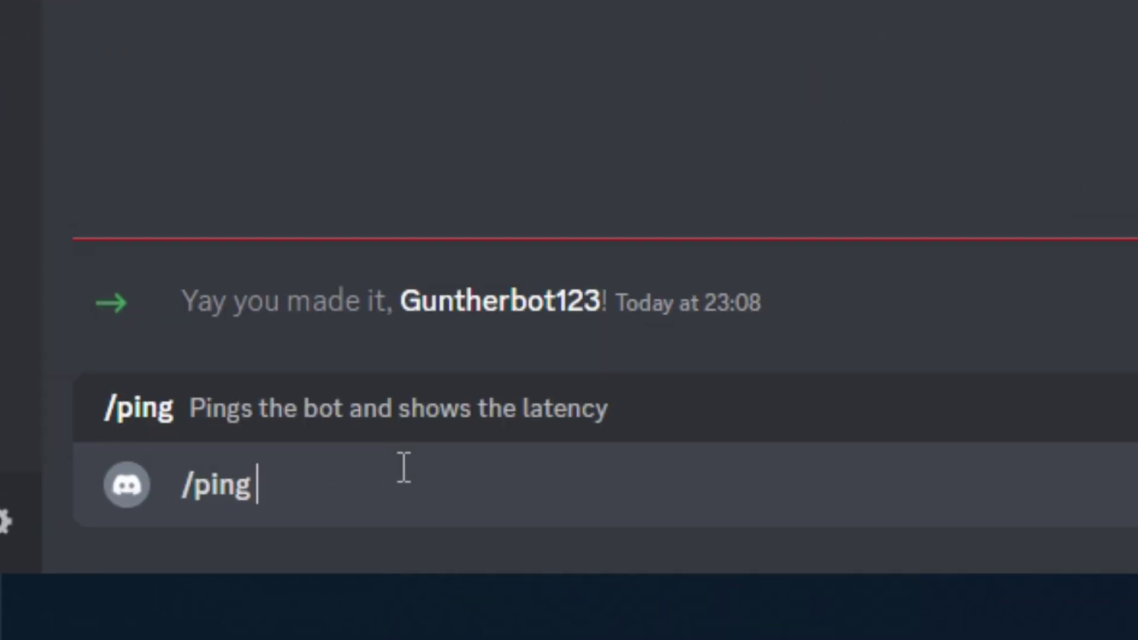
key(Return)
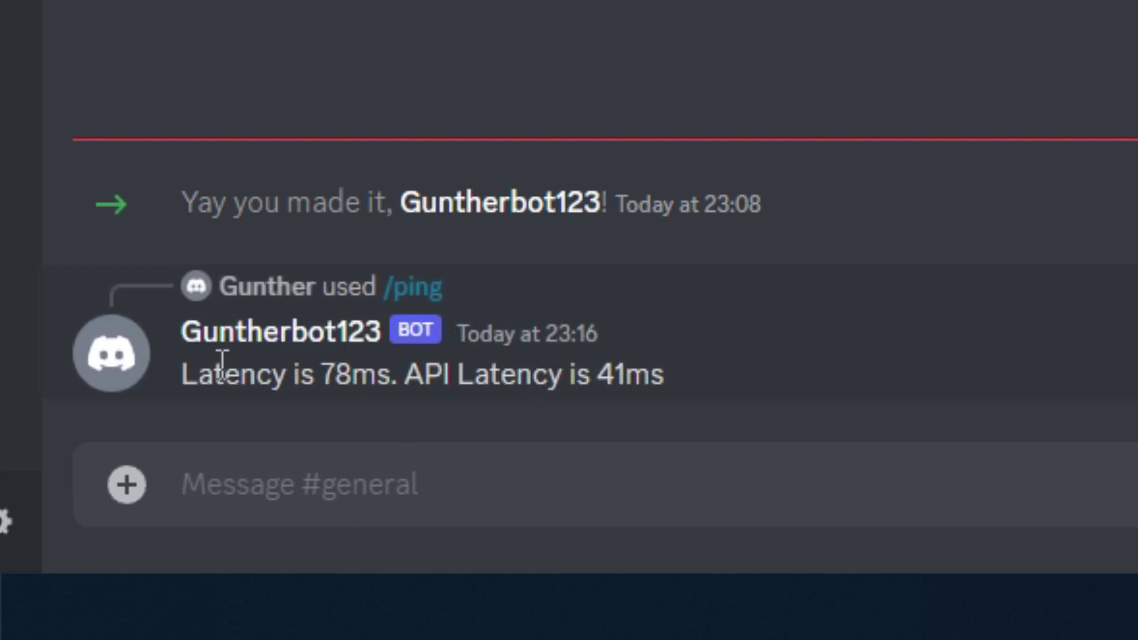
drag(184, 380, 666, 376)
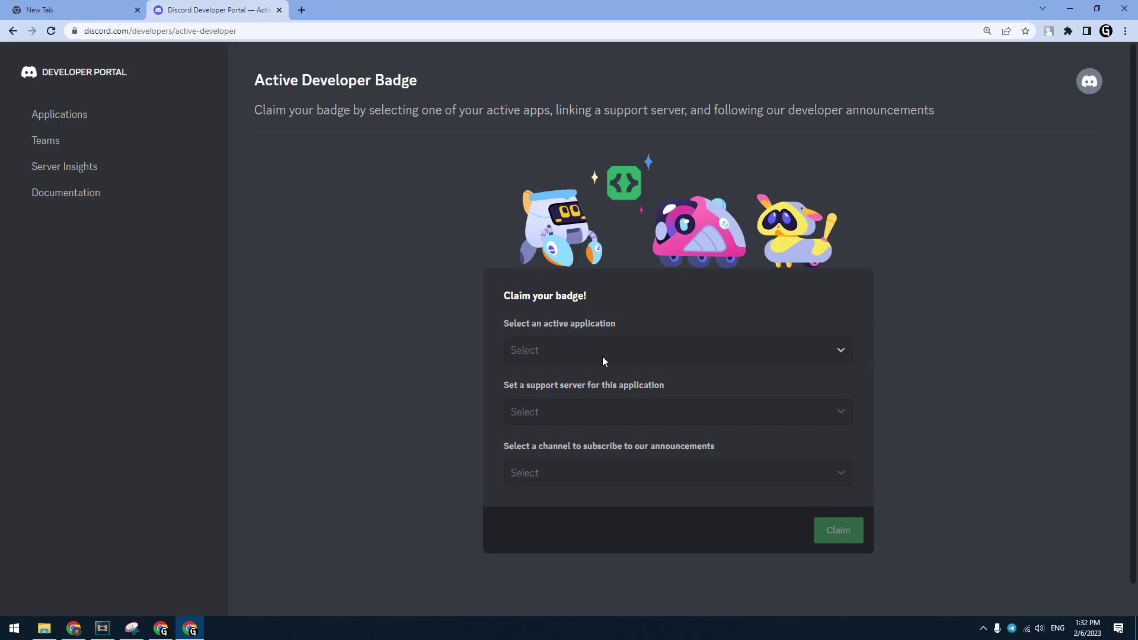
- Claim the Active Developer Badge for the bot app, with your own server as support server
click(675, 351)
click(578, 377)
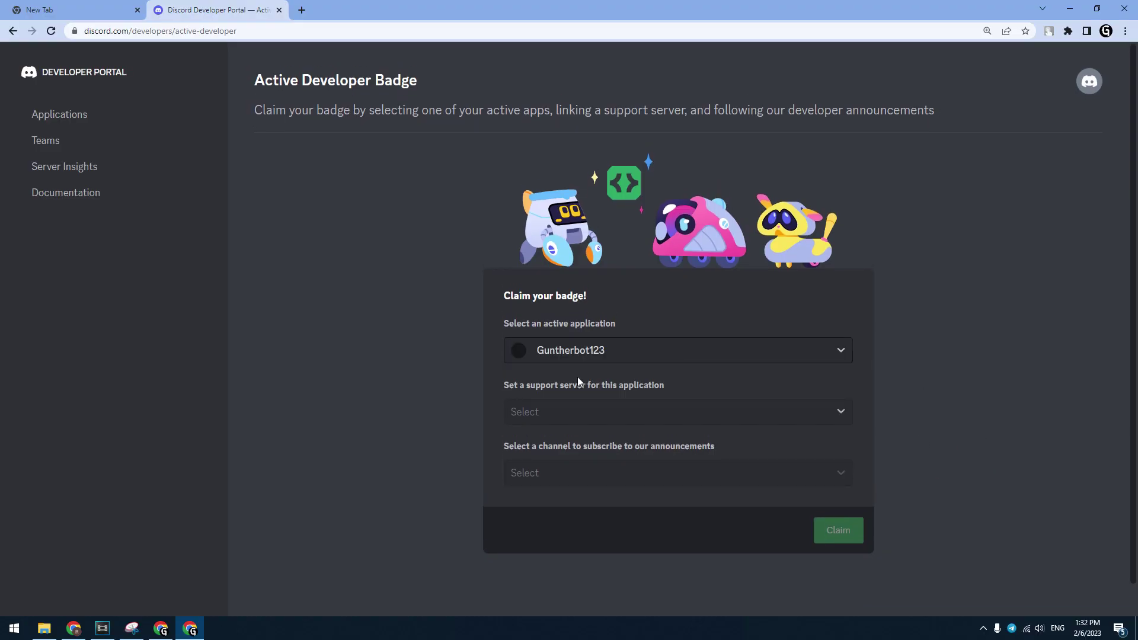
click(581, 412)
click(571, 443)
click(633, 475)
click(854, 540)
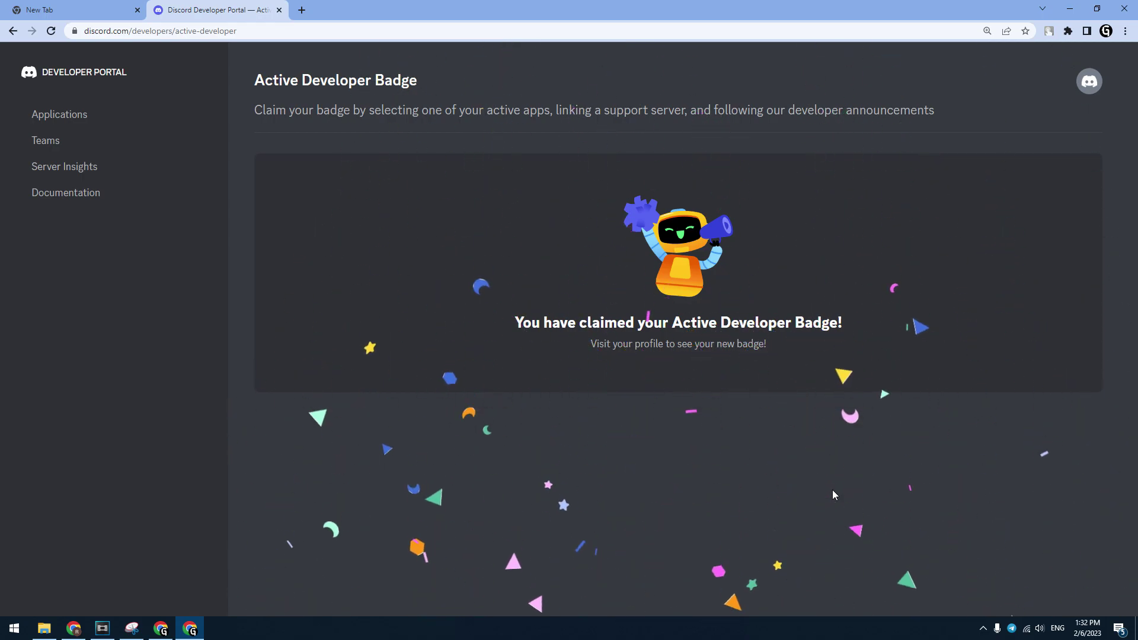
click(565, 308)
- Check the Active Developer badge on the profile and restart the bot; /ping now shows 126ms latency
click(64, 600)
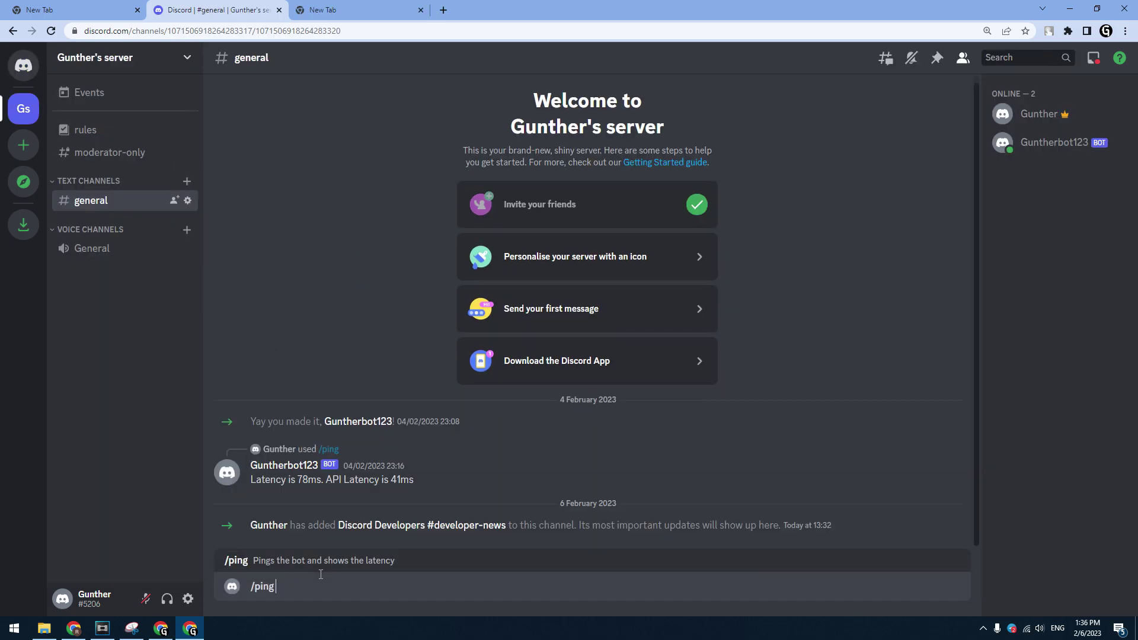
key(Return)
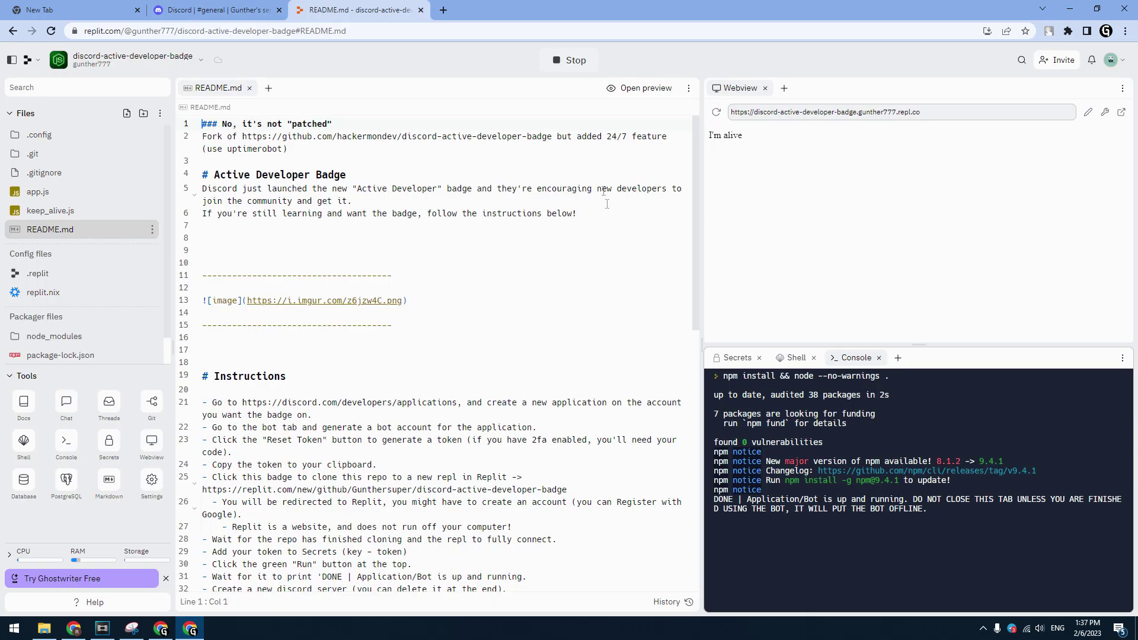
click(569, 62)
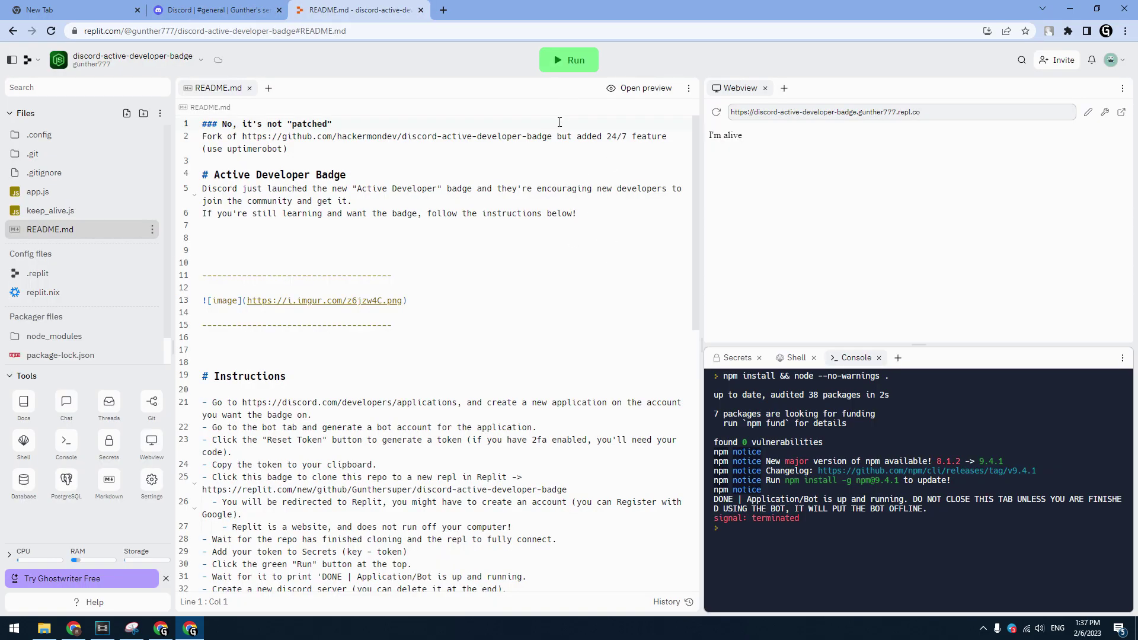
click(569, 62)
key(ctrl+shift+Tab)
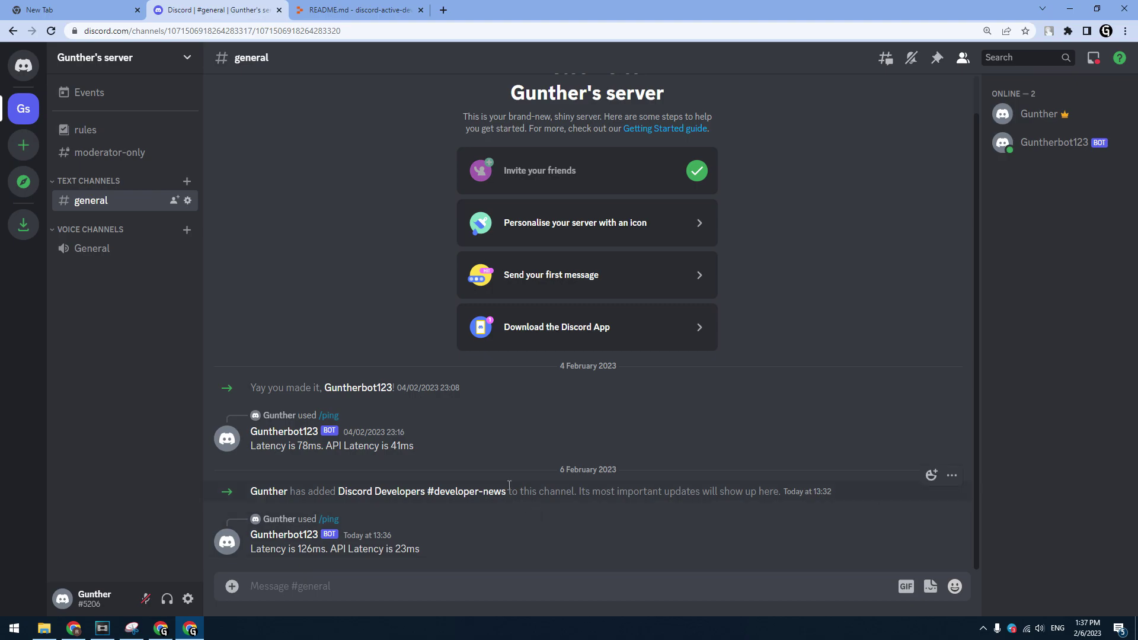
click(66, 602)
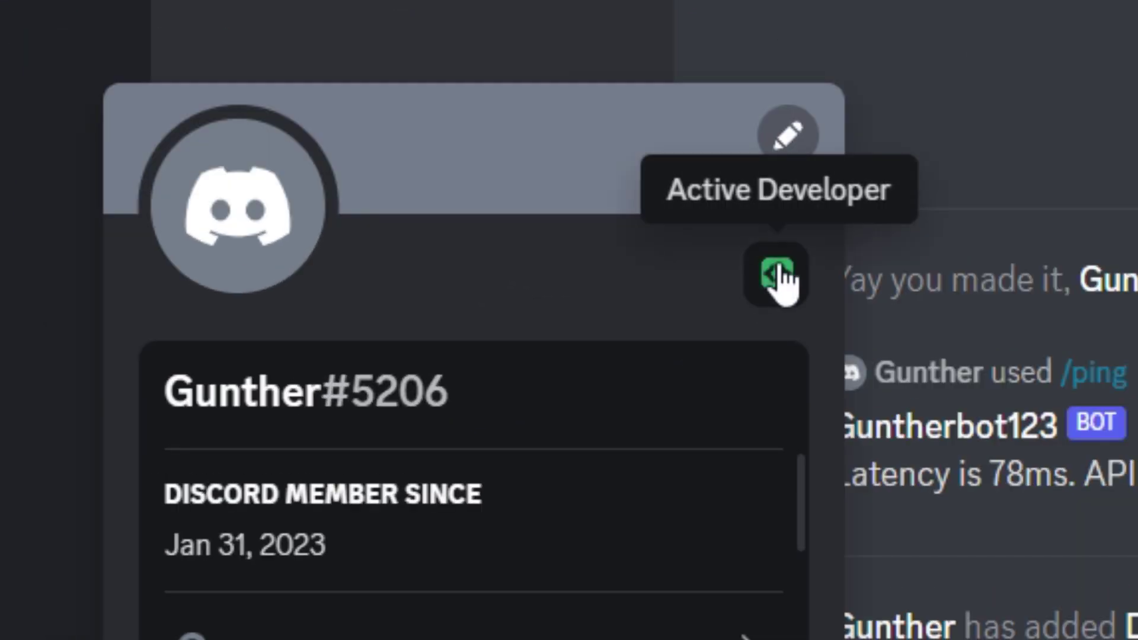